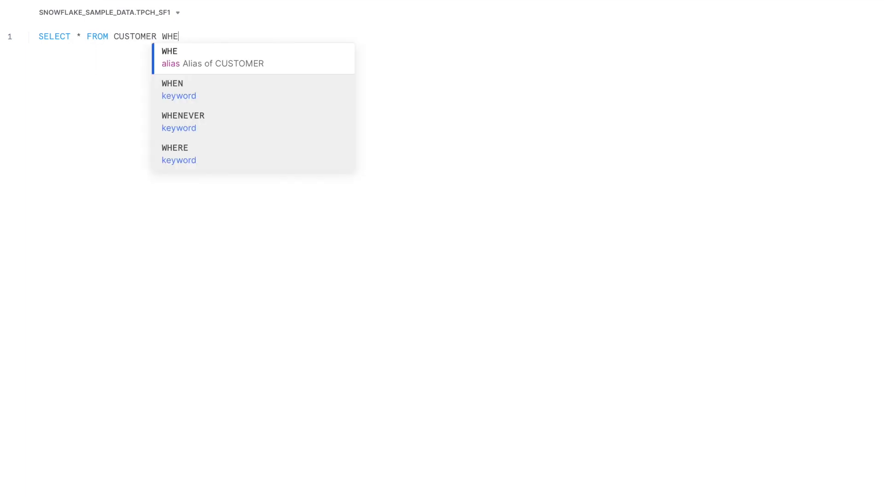
# - Run the whole SELECT query on the CUSTOMER table in the worksheet
pyautogui.hotkey('ctrl', 'a')
pyautogui.hotkey('ctrl', 'Return')
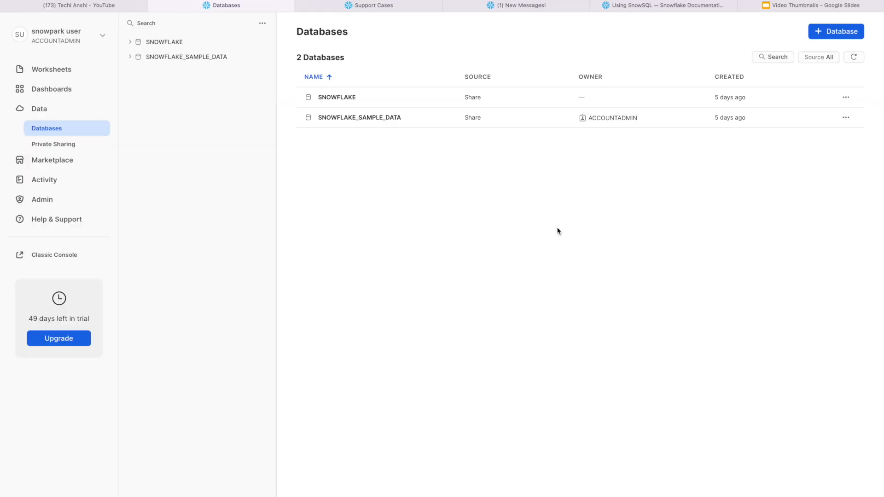
# - Create a new database named SAMPLE_DATABASE
pyautogui.click(834, 31)
pyautogui.write('SAMPLE_DATABASE')
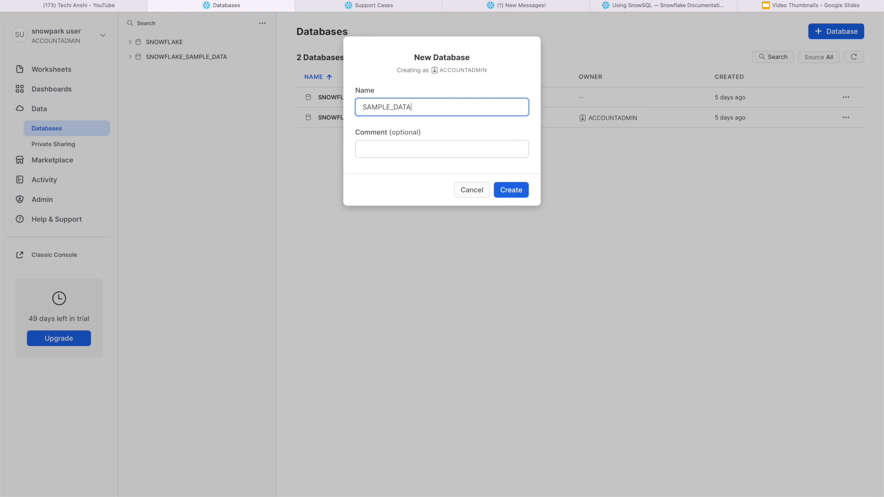
pyautogui.click(512, 192)
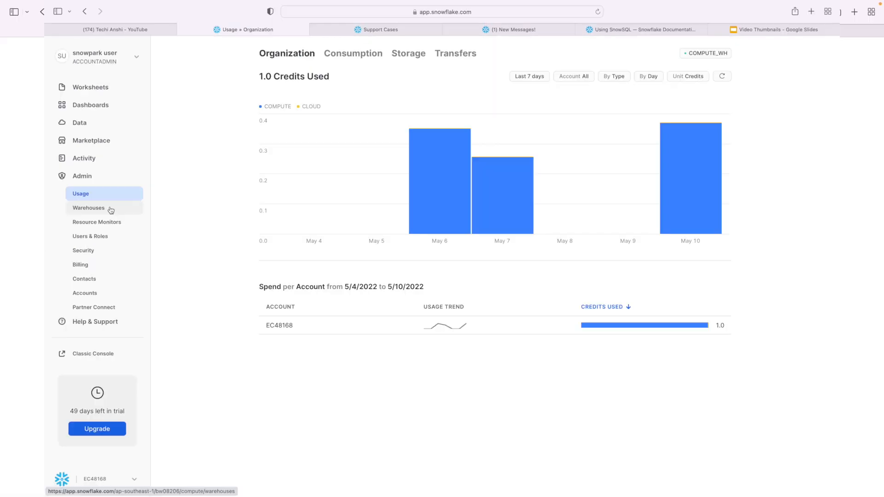
# - Look through the Warehouses, Security, Accounts and Billing pages of the Admin area
pyautogui.click(111, 208)
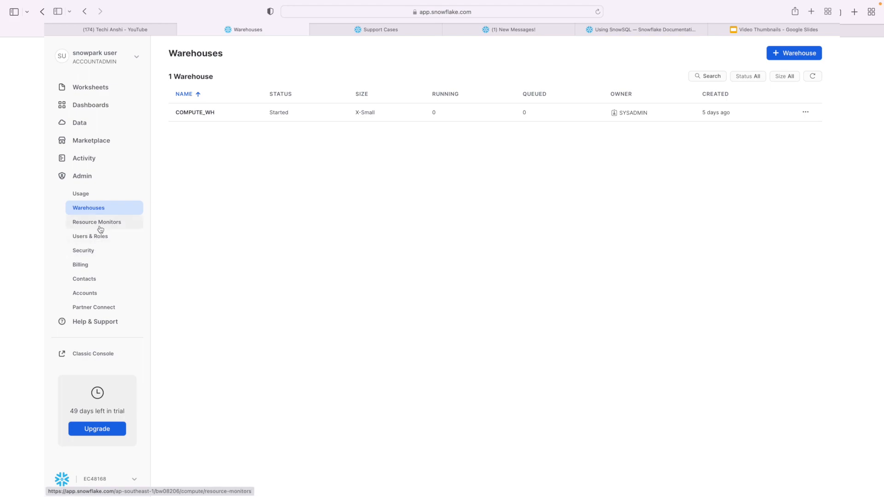
pyautogui.click(94, 251)
pyautogui.click(117, 295)
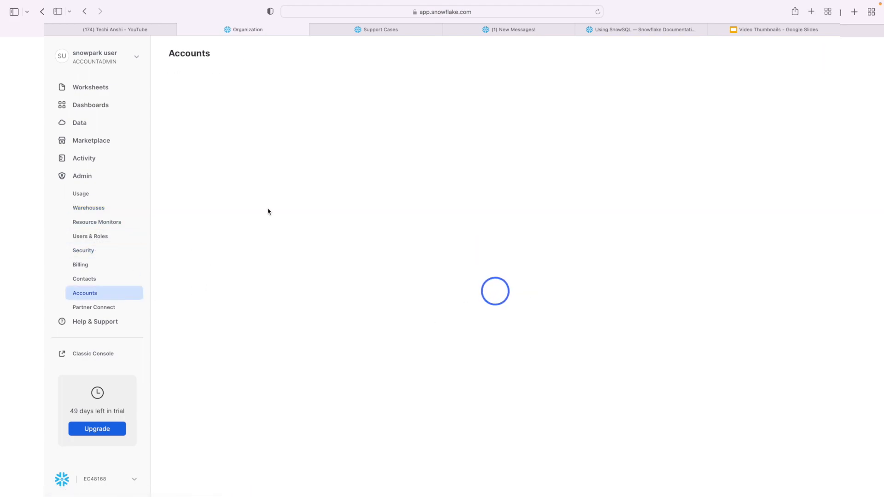
pyautogui.click(112, 266)
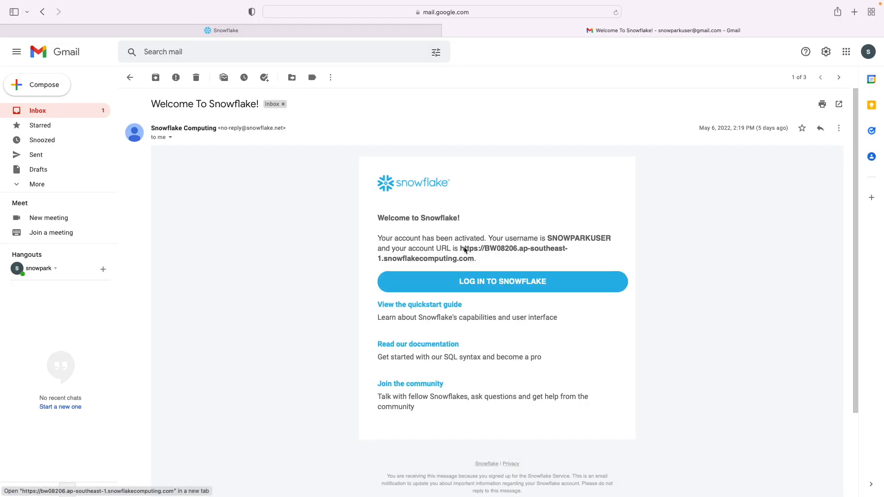
# - Open the account URL from the Snowflake welcome e-mail in the Snowflake browser tab and sign in with the prefilled credentials
pyautogui.moveTo(474, 259); pyautogui.dragTo(461, 249)
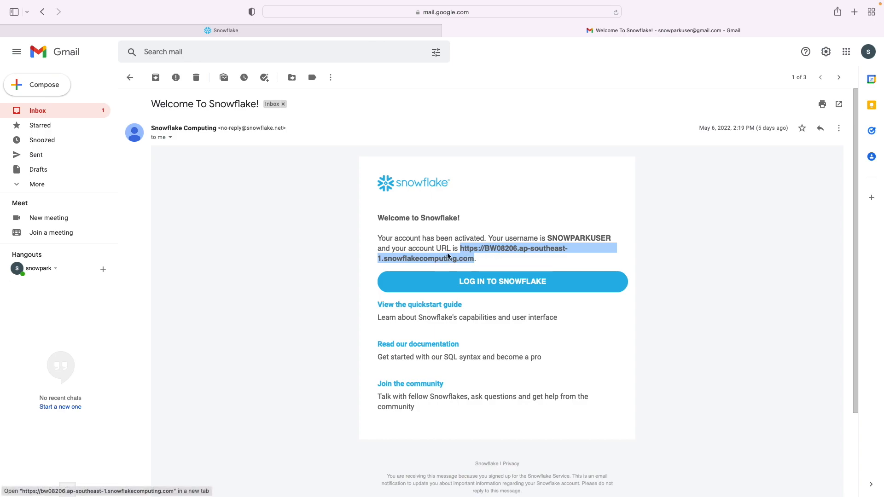
pyautogui.click(363, 32)
pyautogui.click(386, 12)
pyautogui.press('Return')
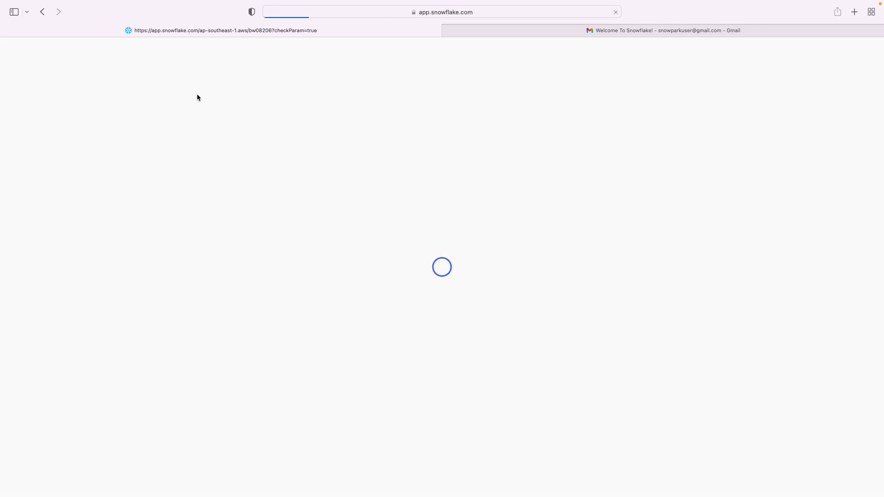
pyautogui.press('Return')
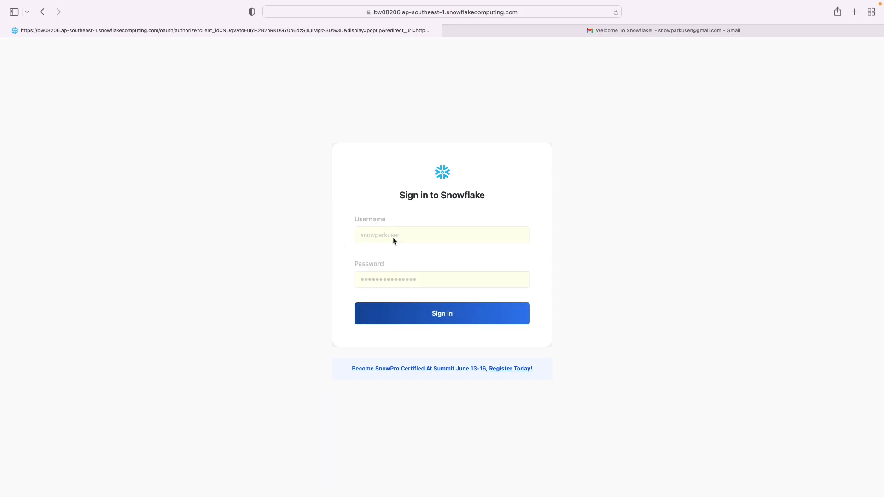
pyautogui.press('Return')
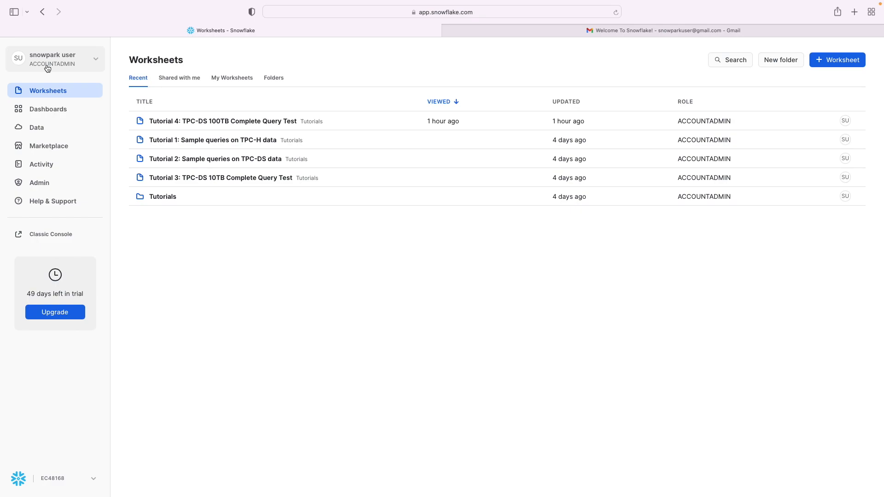
# - Review the user profile settings, including the multi-factor authentication section, and close the profile
pyautogui.click(97, 61)
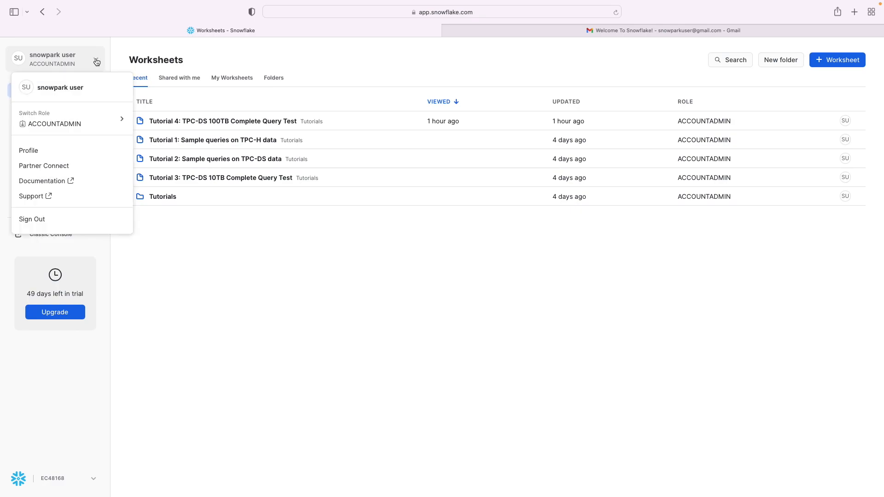
pyautogui.moveTo(82, 119)
pyautogui.click(79, 156)
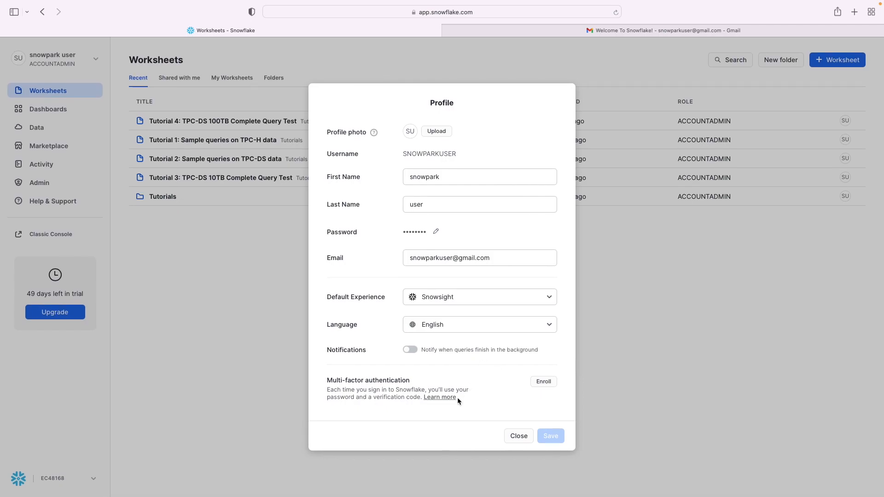
pyautogui.moveTo(328, 381); pyautogui.dragTo(411, 382)
pyautogui.click(519, 436)
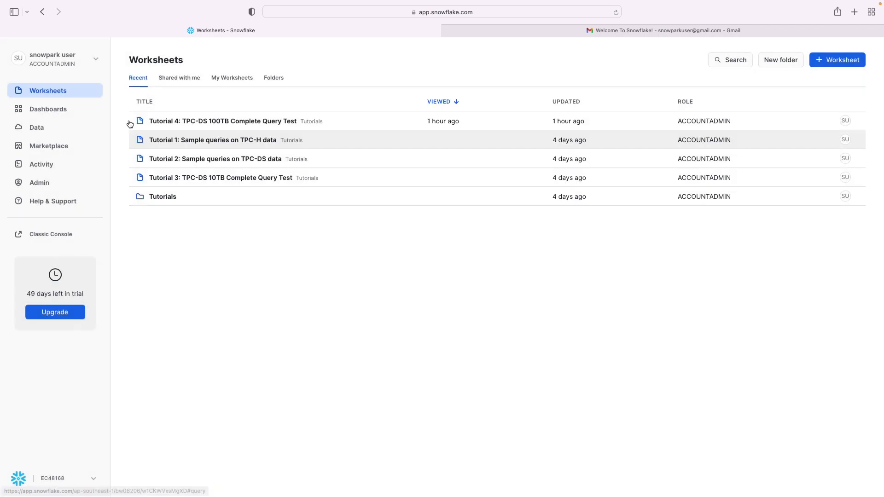
# - Open the Snowflake documentation from the account options and return to the Worksheets page
pyautogui.click(93, 62)
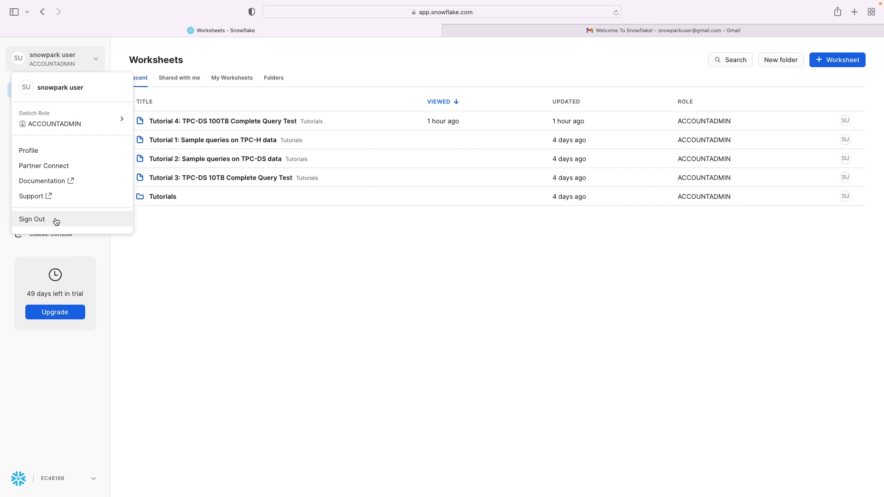
pyautogui.click(78, 180)
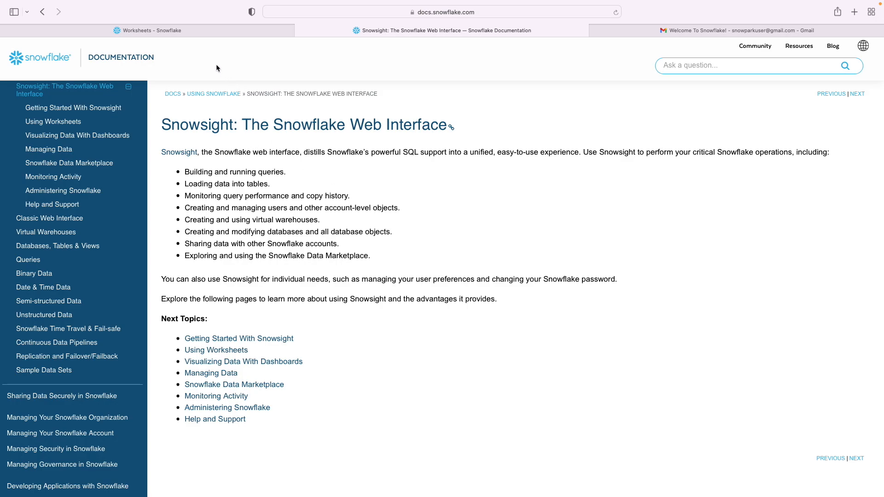
pyautogui.click(217, 30)
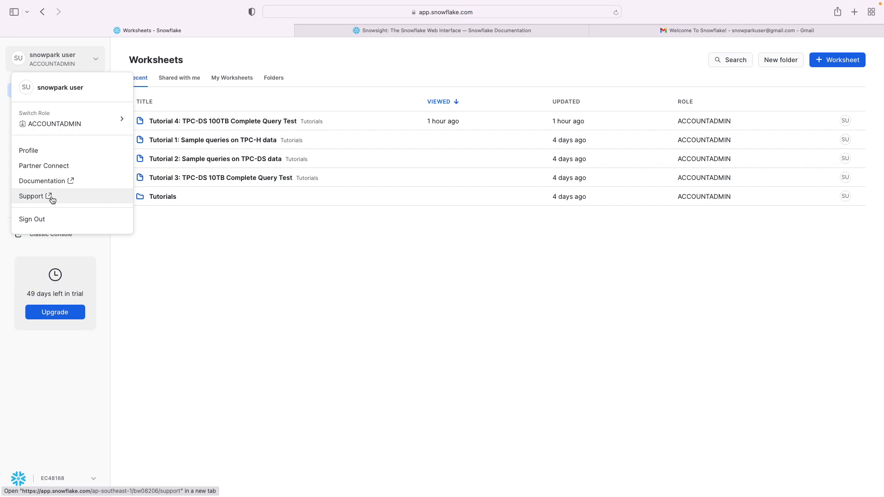
# - Check the Support Cases page, including its access notice, and return to the Worksheets page
pyautogui.click(51, 199)
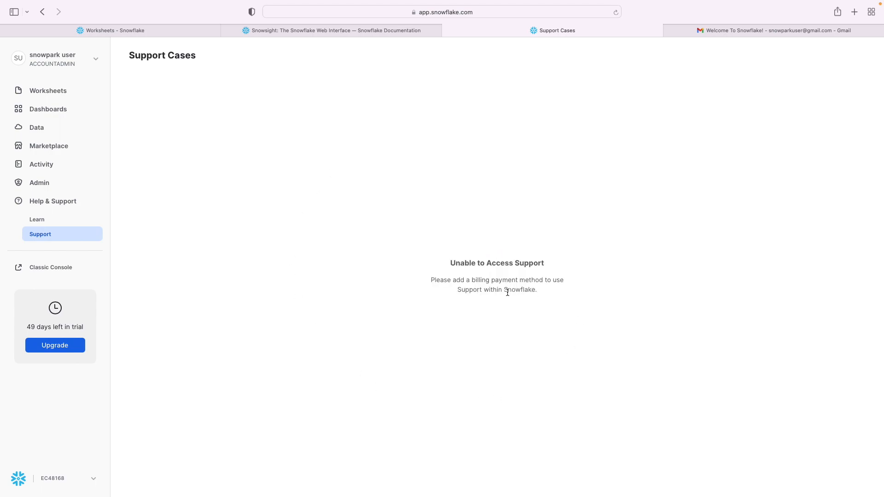
pyautogui.moveTo(452, 262); pyautogui.dragTo(545, 263)
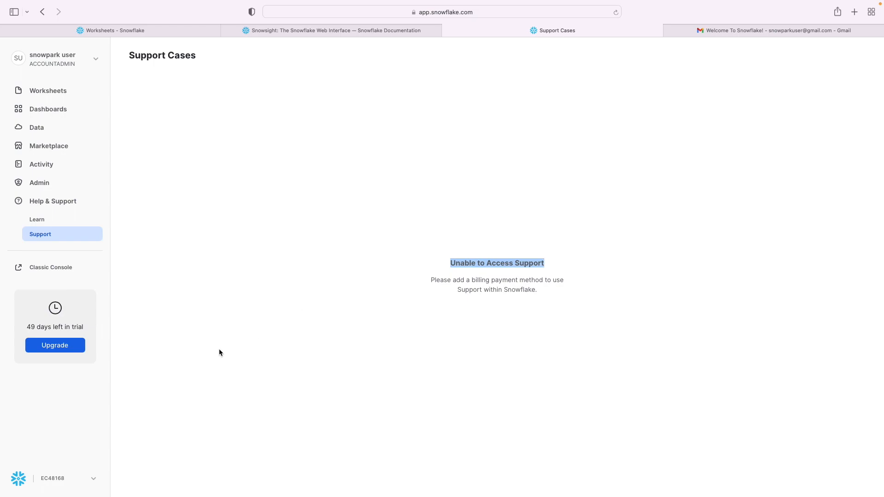
pyautogui.click(499, 159)
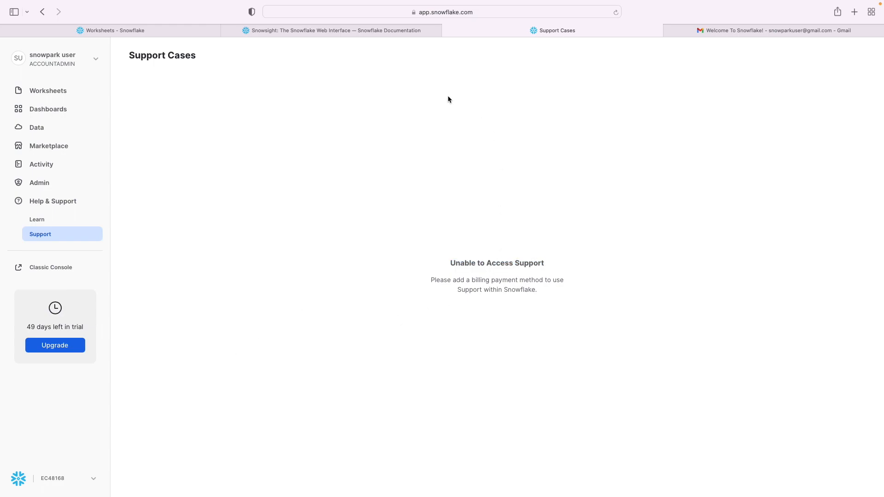
pyautogui.click(137, 31)
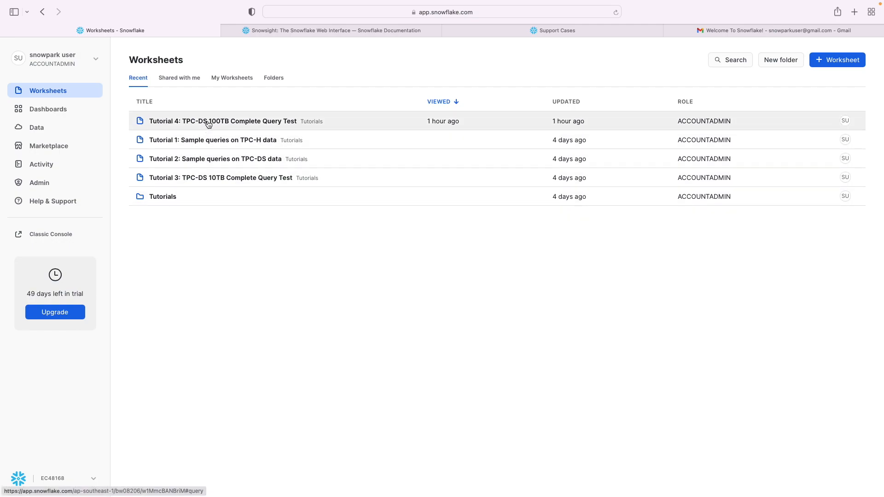
# - View the worksheets under Shared with me, My Worksheets and Folders, and return to the Recent list
pyautogui.click(180, 83)
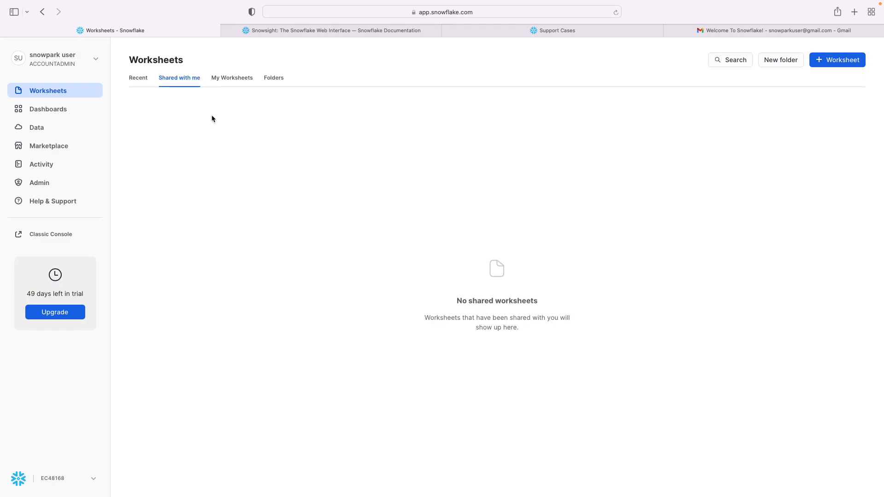
pyautogui.click(235, 82)
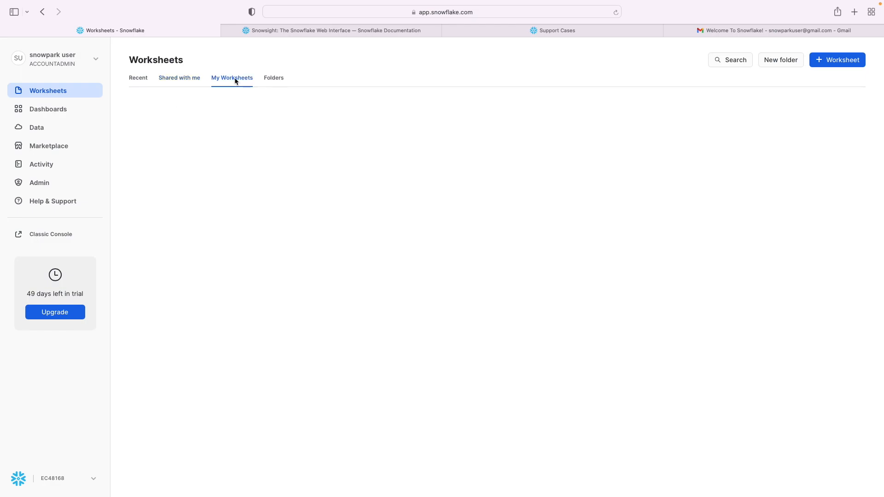
pyautogui.click(274, 80)
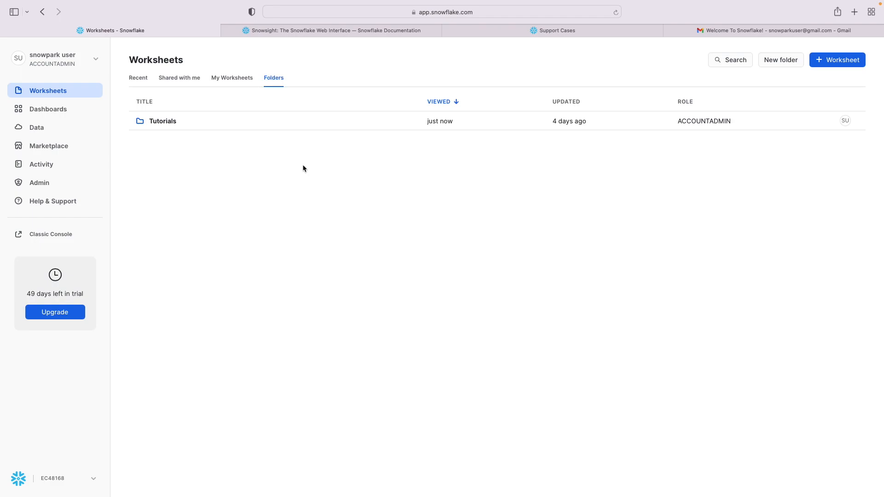
pyautogui.click(139, 78)
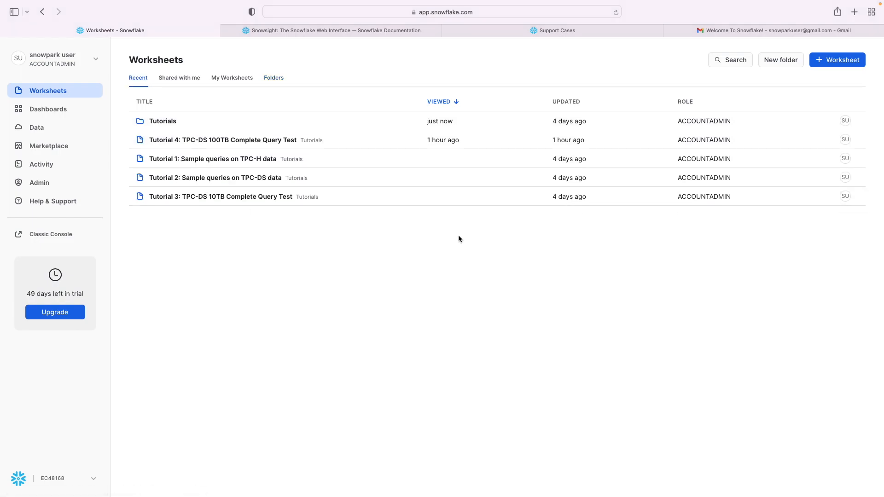
# - Create a new worksheet and write the query "select * from customer limit 10;" in it
pyautogui.click(841, 65)
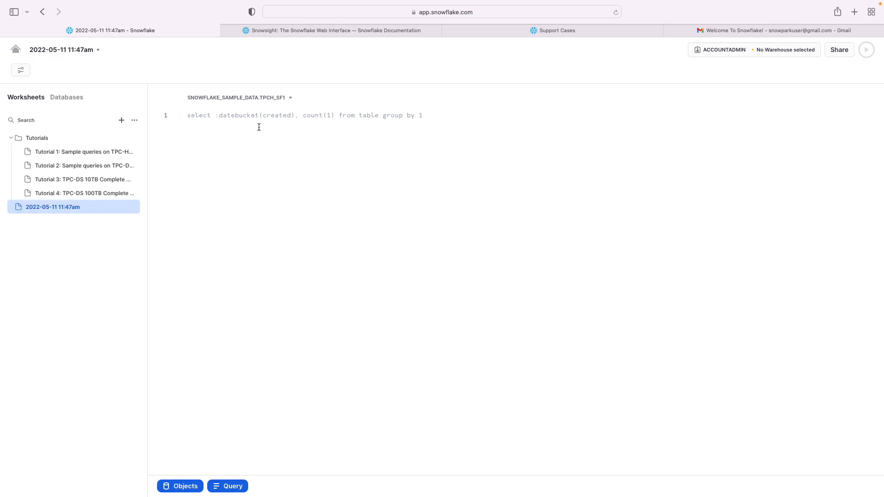
pyautogui.write('sel')
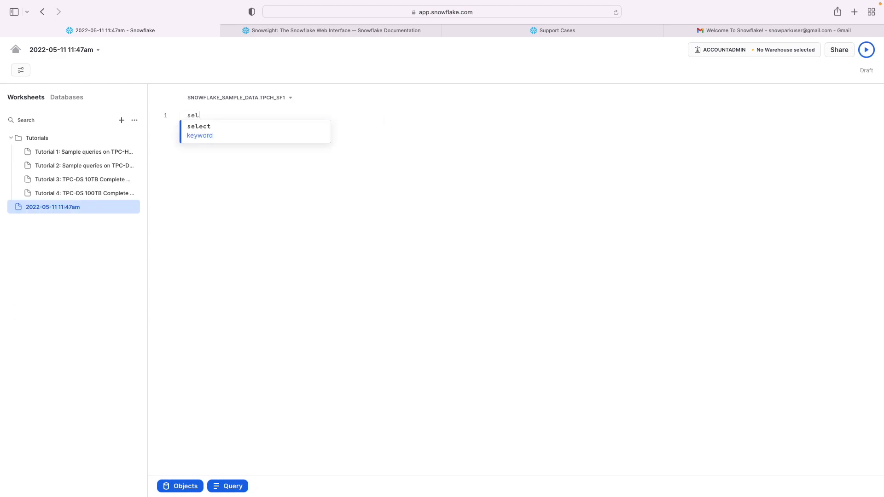
pyautogui.write('ect * from ')
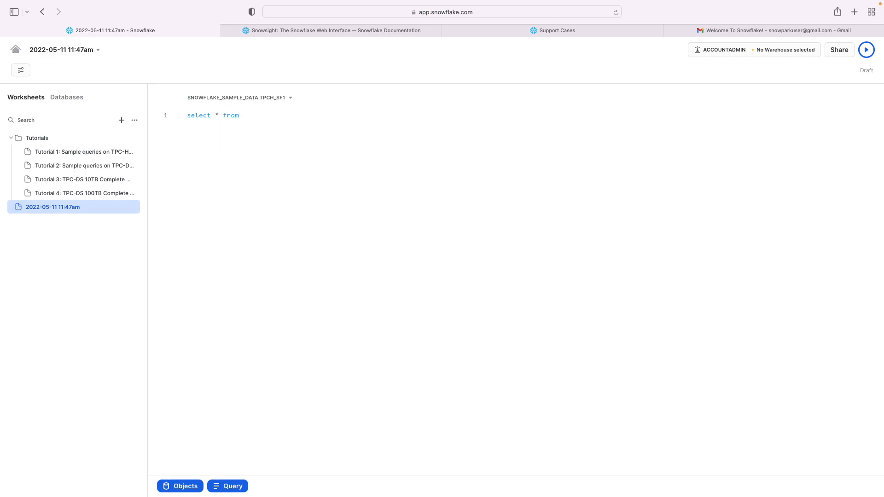
pyautogui.write('customer;')
pyautogui.press('BackSpace')
pyautogui.write('limit 10;')
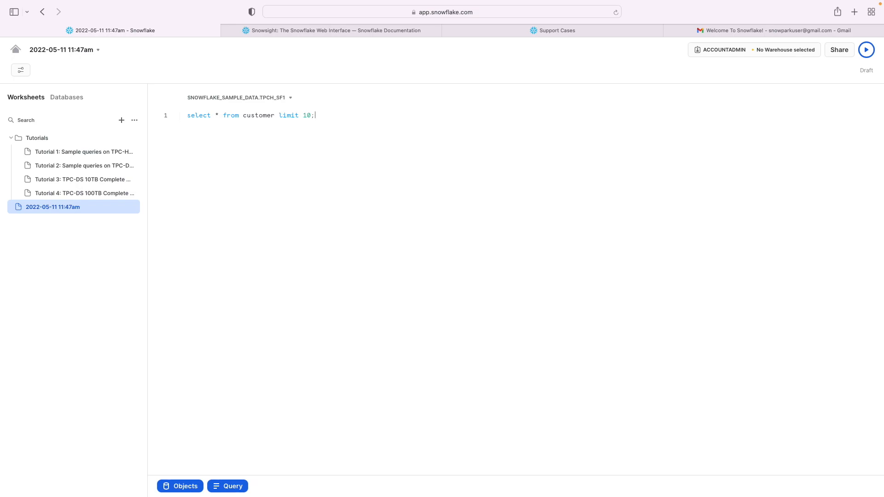
# - Switch the worksheet context to the SNOWFLAKE database, and back to SNOWFLAKE_SAMPLE_DATA with the TPCH_SF1 schema
pyautogui.click(291, 100)
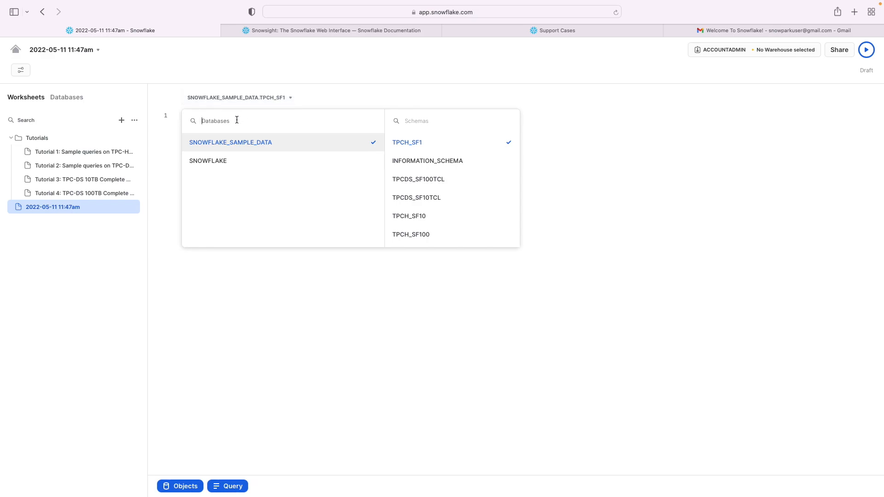
pyautogui.click(213, 160)
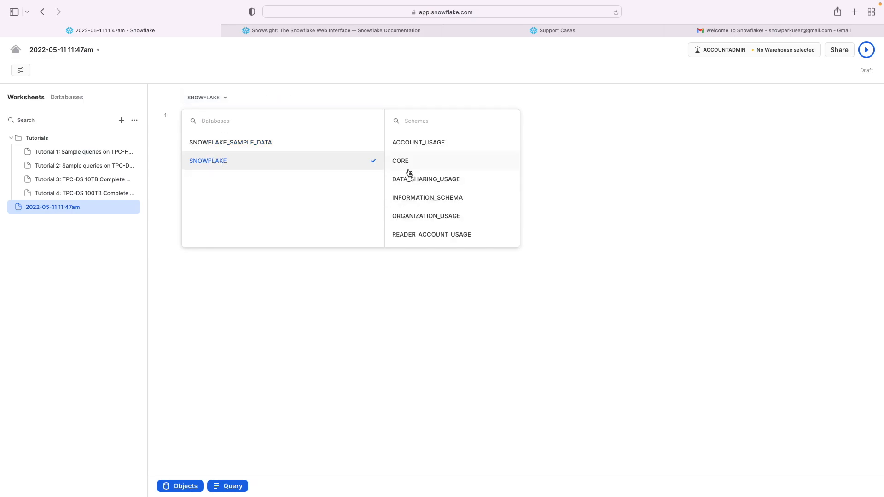
pyautogui.click(267, 144)
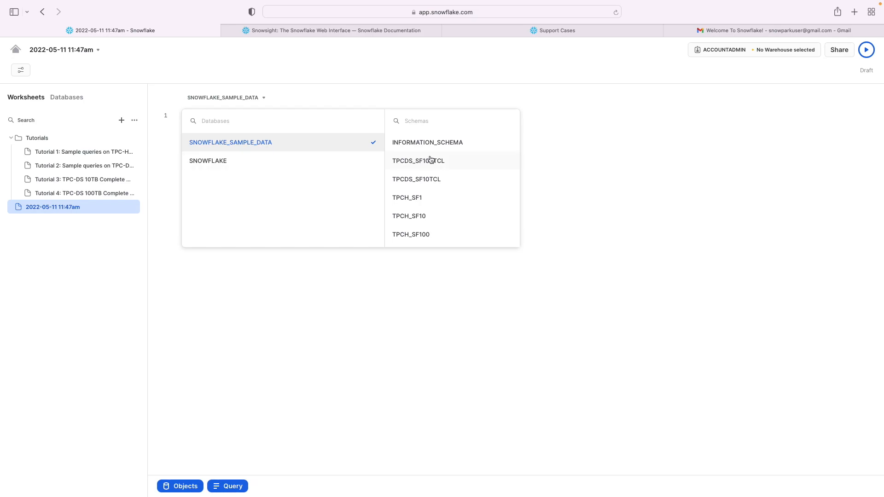
pyautogui.click(428, 204)
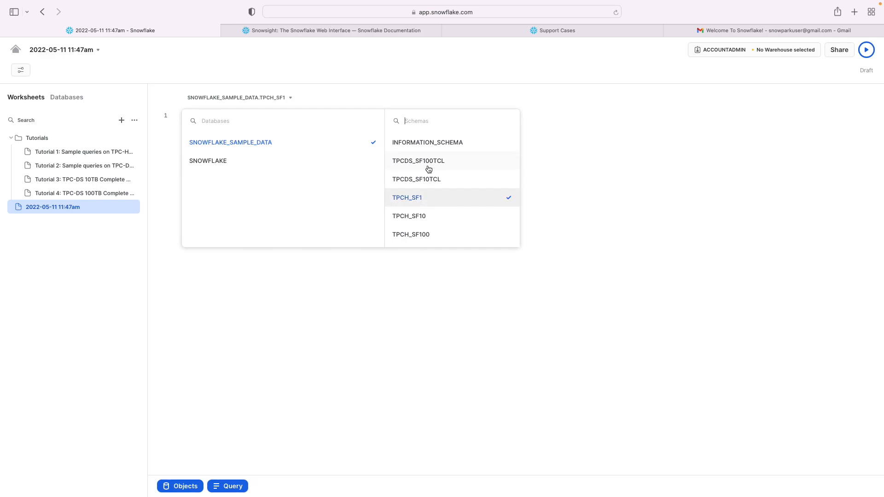
pyautogui.click(557, 186)
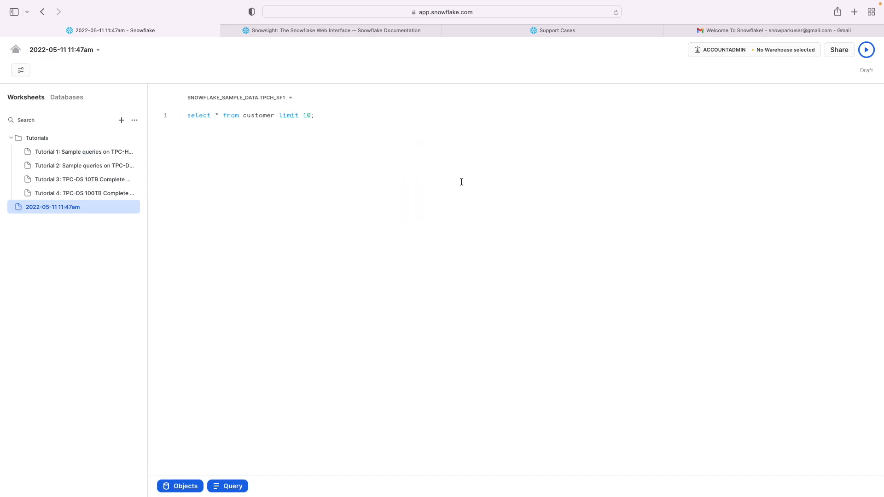
pyautogui.doubleClick(256, 117)
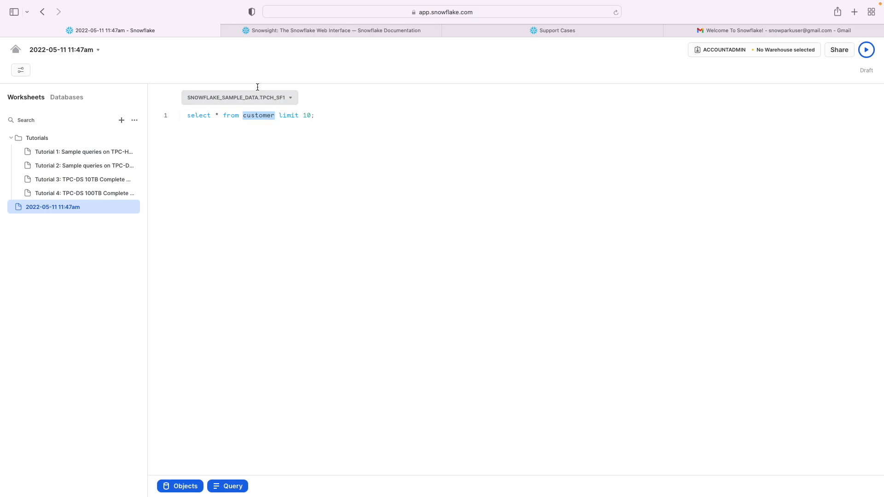
pyautogui.click(322, 118)
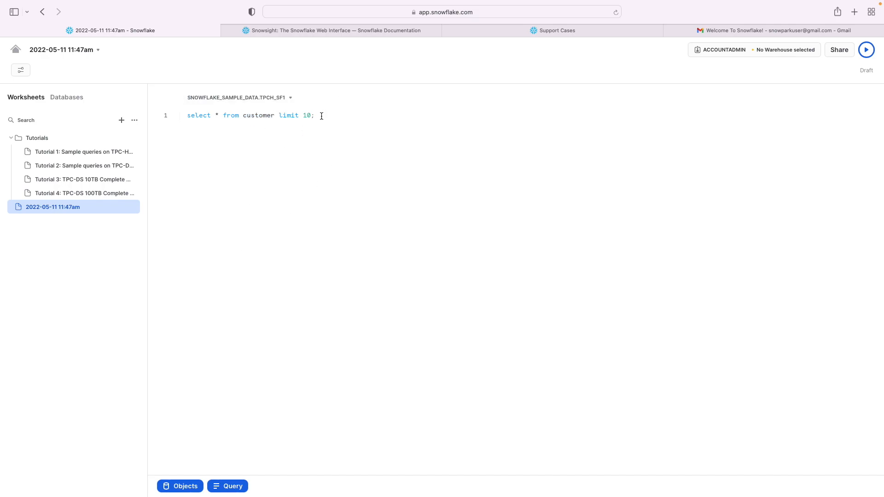
# - Run the customer query in the worksheet and review the columns of the returned rows
pyautogui.moveTo(321, 116); pyautogui.dragTo(186, 112)
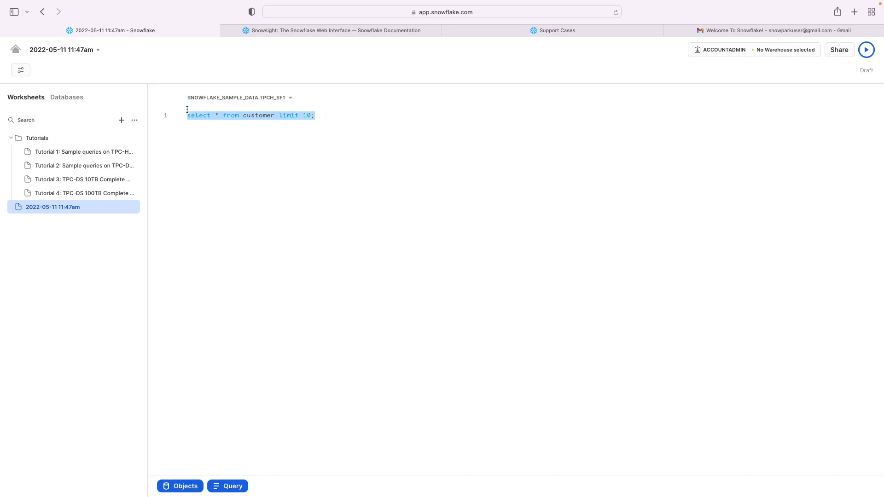
pyautogui.click(868, 50)
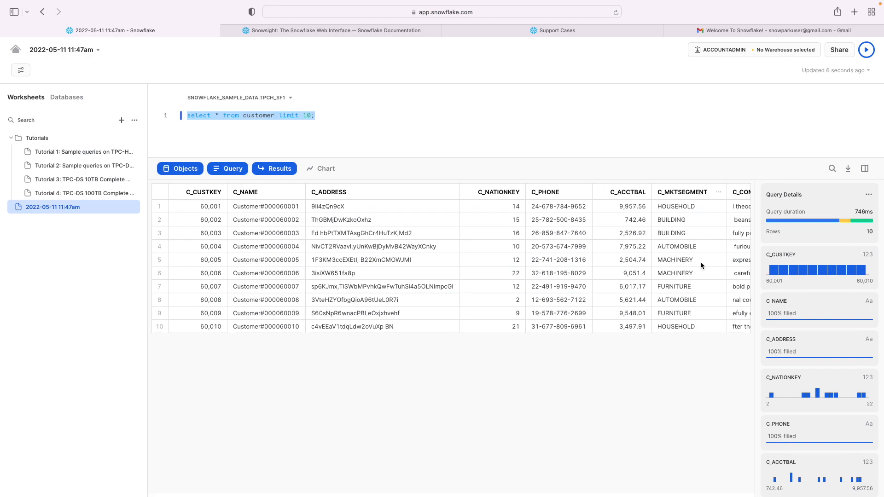
pyautogui.hscroll(10, 700, 262)
pyautogui.hscroll(-10, 553, 257)
pyautogui.click(314, 116)
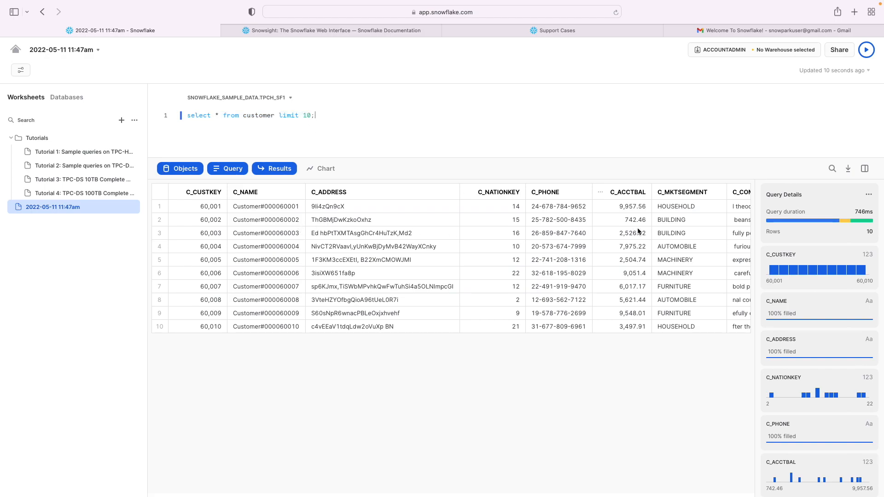
pyautogui.hscroll(5, 595, 274)
pyautogui.hscroll(-5, 597, 277)
# - View the query results as a chart with a taller query editor, and switch back to the results table
pyautogui.click(325, 170)
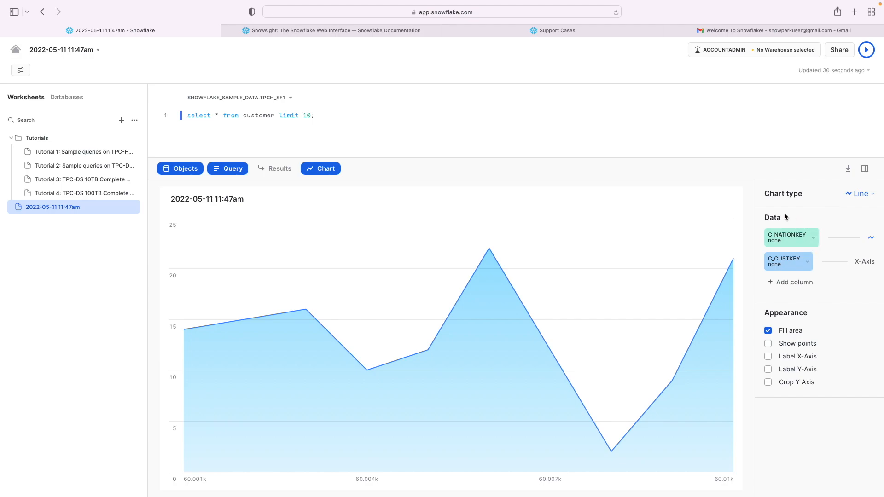
pyautogui.moveTo(488, 158); pyautogui.dragTo(485, 191)
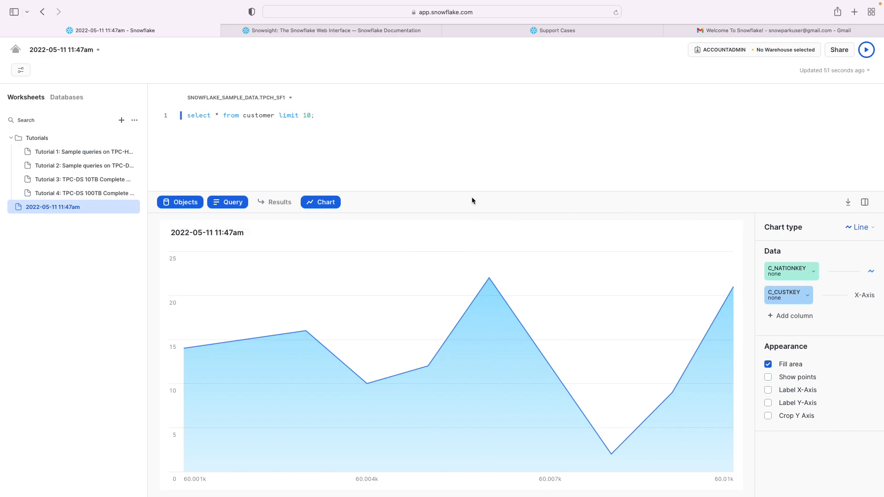
pyautogui.moveTo(472, 197); pyautogui.dragTo(471, 204)
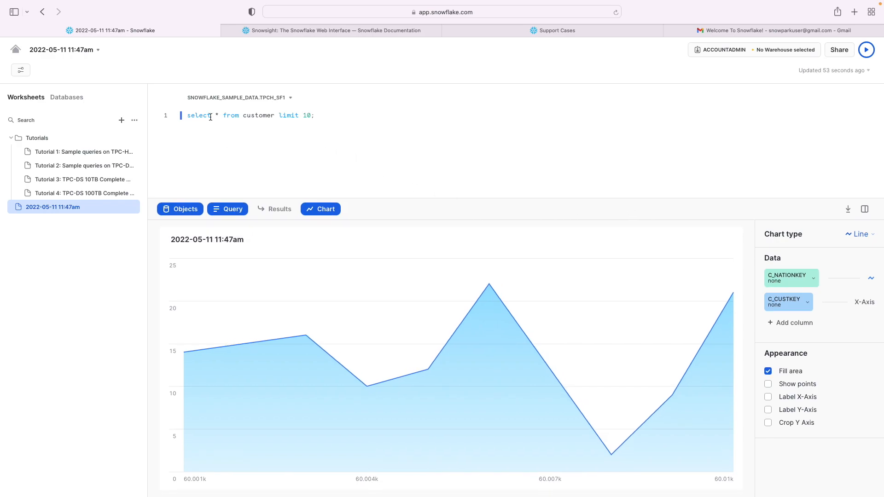
pyautogui.click(275, 209)
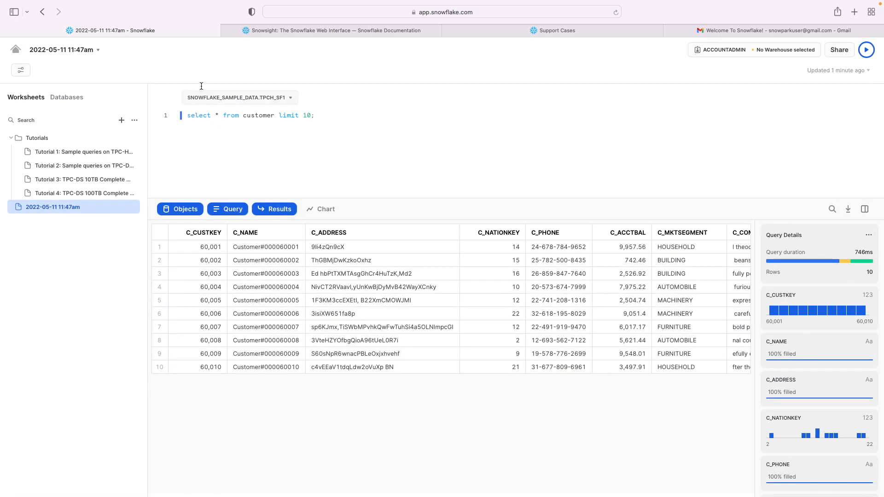
# - Leave the worksheet and create a new dashboard named "sample dashboard1" from the Dashboards page
pyautogui.click(18, 52)
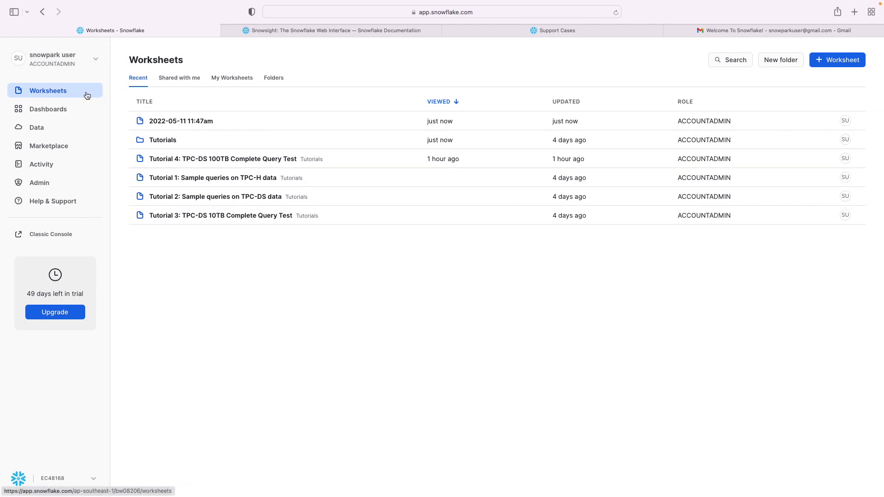
pyautogui.click(49, 111)
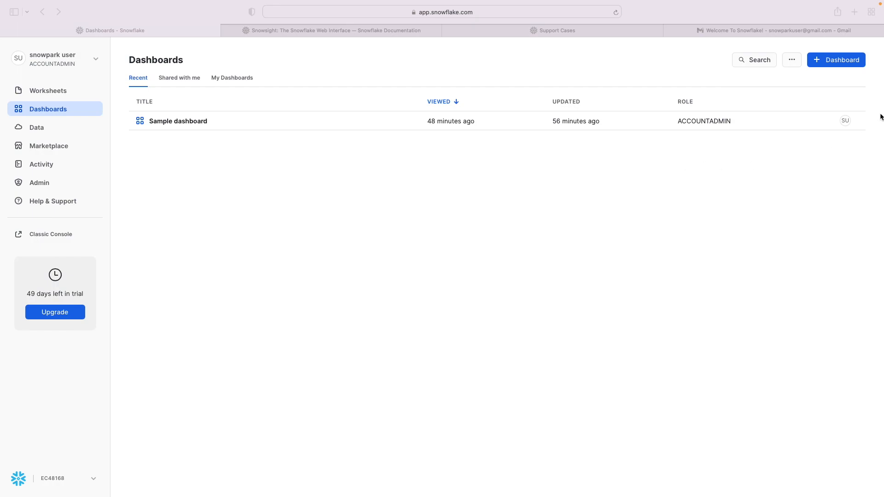
pyautogui.click(819, 61)
pyautogui.click(820, 60)
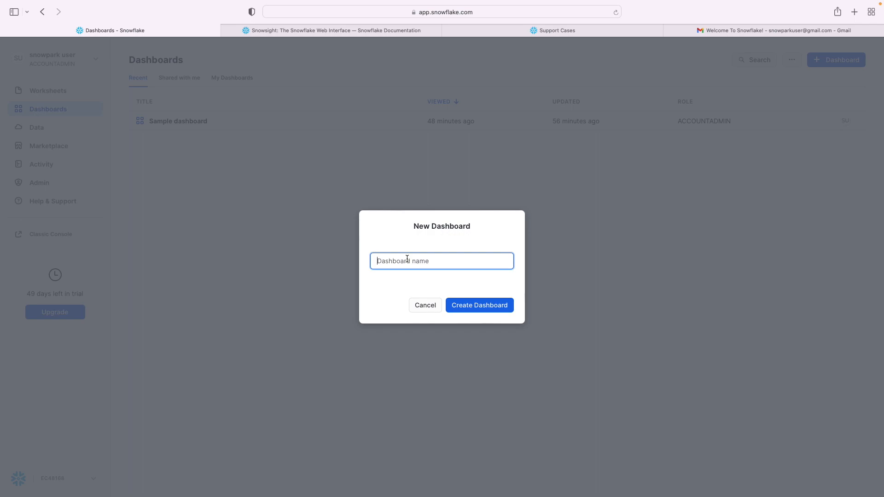
pyautogui.write('sample dashboard1')
pyautogui.click(475, 306)
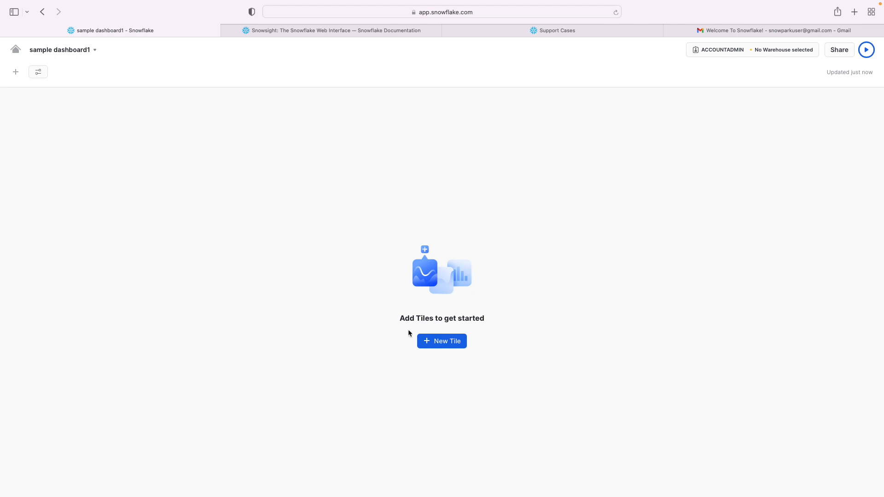
# - Add a new tile to the dashboard with the query "select c_mktsegment, count(1) from customer group by 1"
pyautogui.click(445, 345)
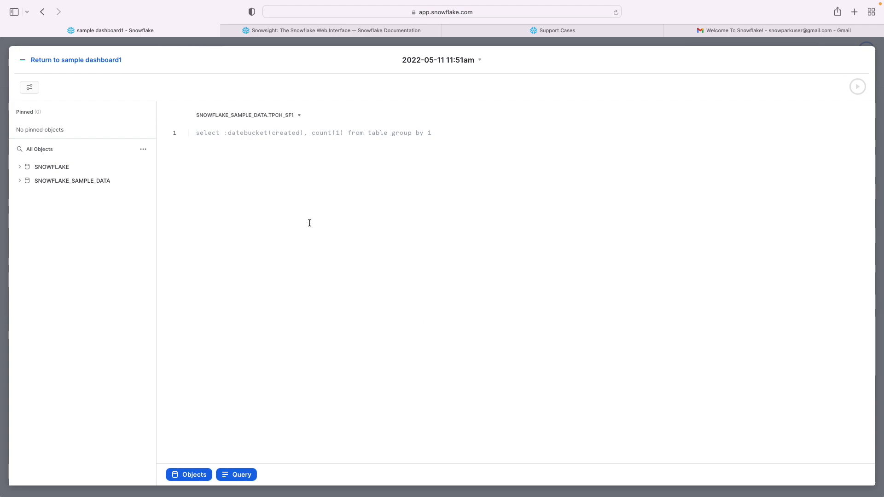
pyautogui.write('select ')
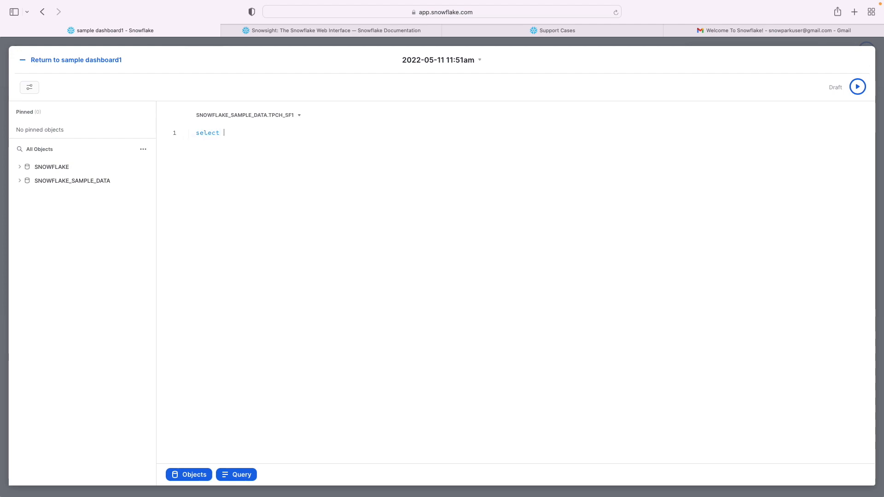
pyautogui.write('c_ from customer')
pyautogui.click(224, 133)
pyautogui.write('c_')
pyautogui.scroll(-2, 266, 171)
pyautogui.click(258, 205)
pyautogui.write(', count(1)')
pyautogui.press('End')
pyautogui.write('group by 1')
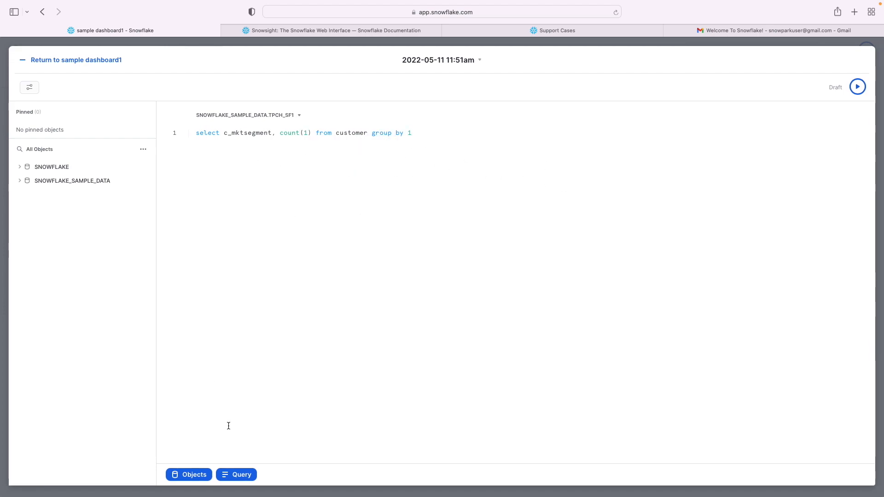
# - Run the market segment query, review its results, and return to sample dashboard1
pyautogui.click(853, 93)
pyautogui.scroll(5, 586, 236)
pyautogui.scroll(-5, 250, 191)
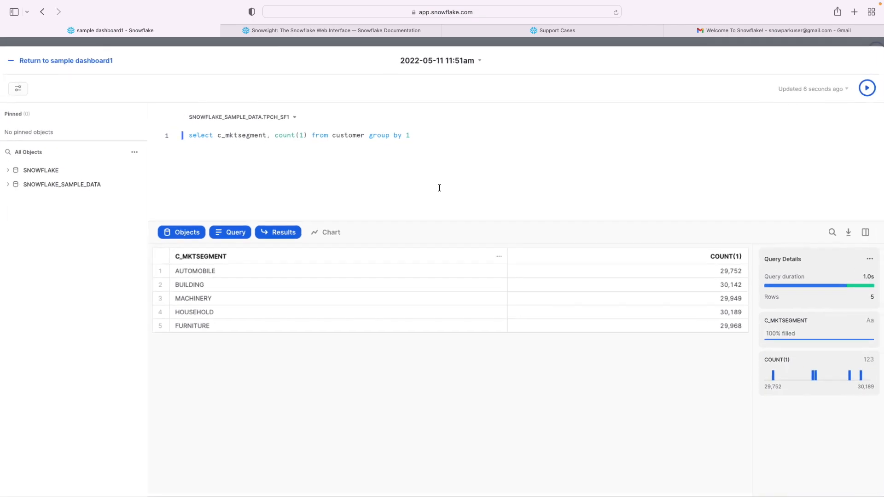
pyautogui.click(86, 64)
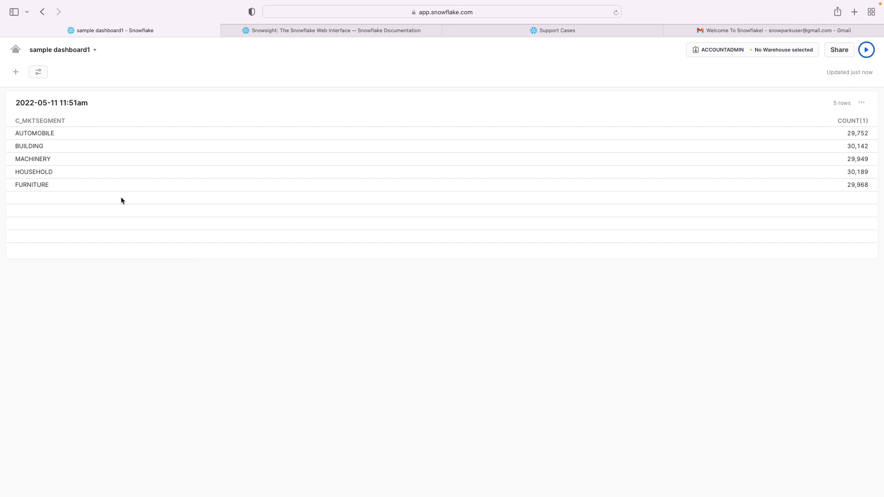
# - Add a second tile to the dashboard and run the query "select o_orderdate, count(1) from orders group by 1" in it
pyautogui.click(19, 75)
pyautogui.click(84, 203)
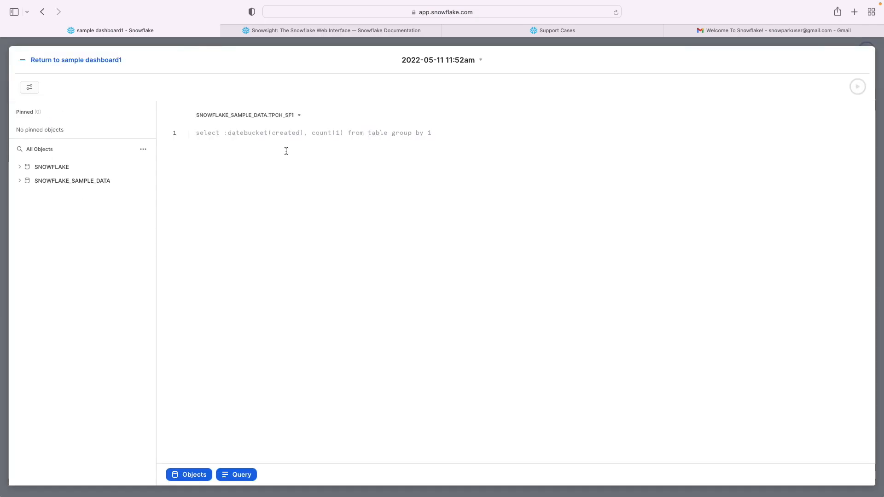
pyautogui.write('select  from orders')
pyautogui.click(221, 134)
pyautogui.write('o_')
pyautogui.press('BackSpace')
pyautogui.press('BackSpace')
pyautogui.write('o_')
pyautogui.press('Return')
pyautogui.write(', count(1')
pyautogui.click(365, 135)
pyautogui.write('group by 1')
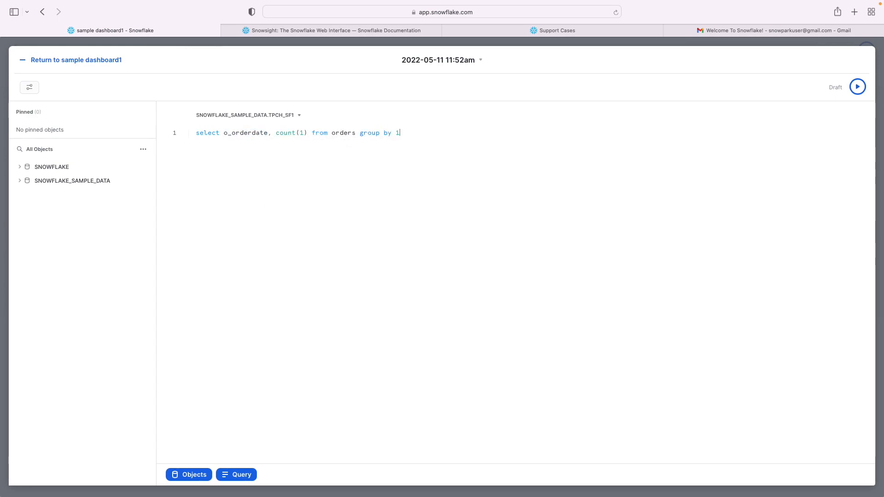
pyautogui.press('super+Return')
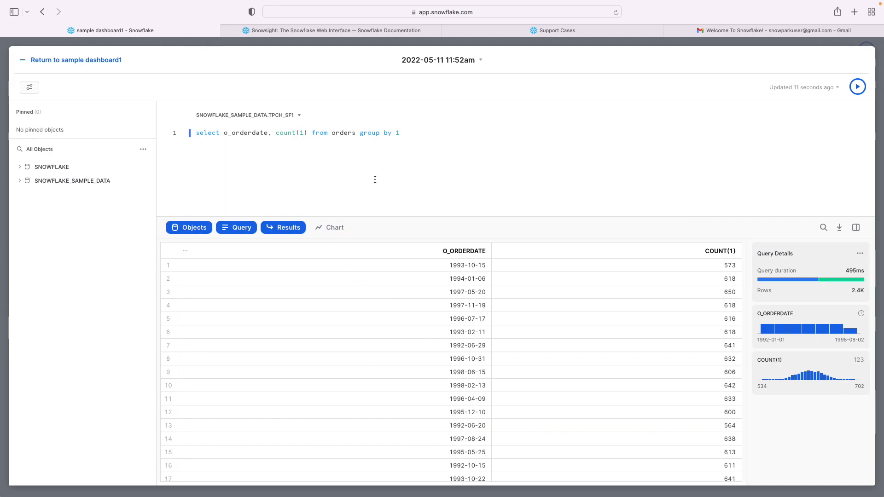
# - Display the order counts as a chart and bucket the O_ORDERDATE column on the X-axis by quarter
pyautogui.click(329, 227)
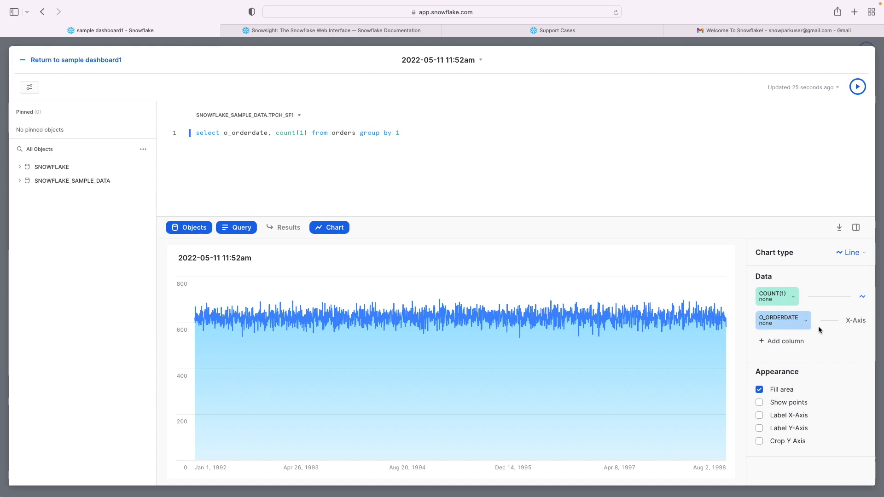
pyautogui.click(804, 323)
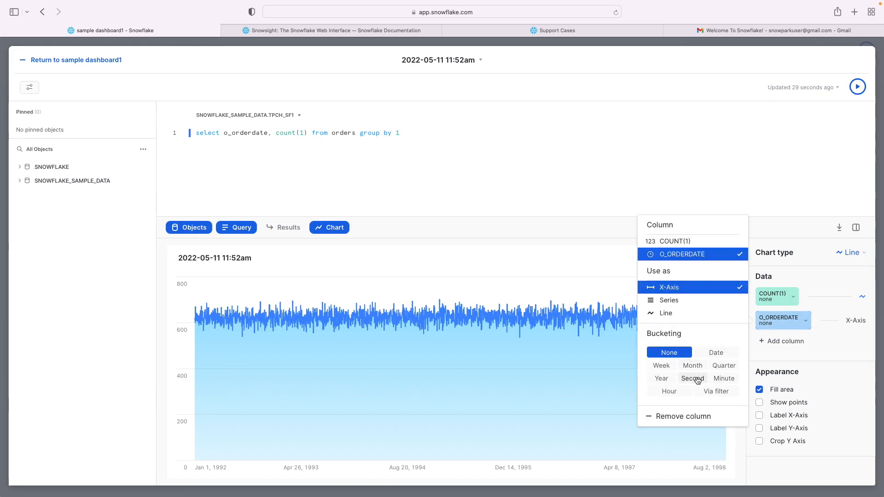
pyautogui.click(661, 378)
pyautogui.click(718, 366)
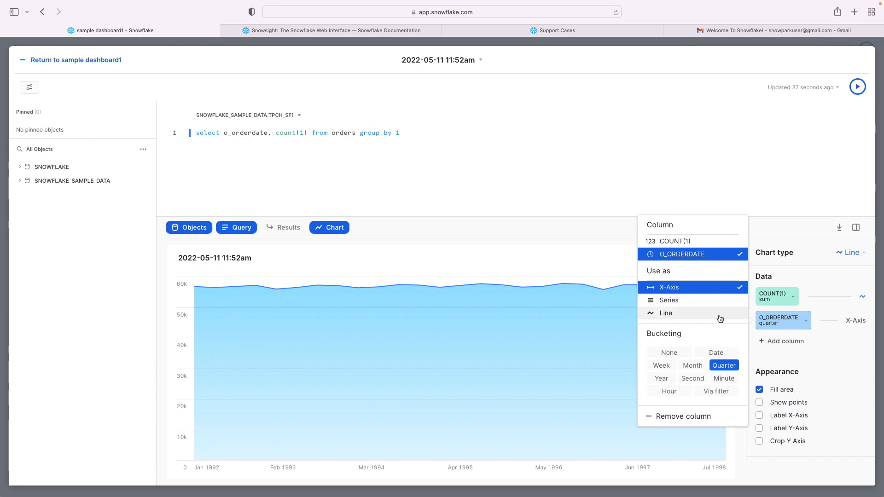
pyautogui.click(837, 276)
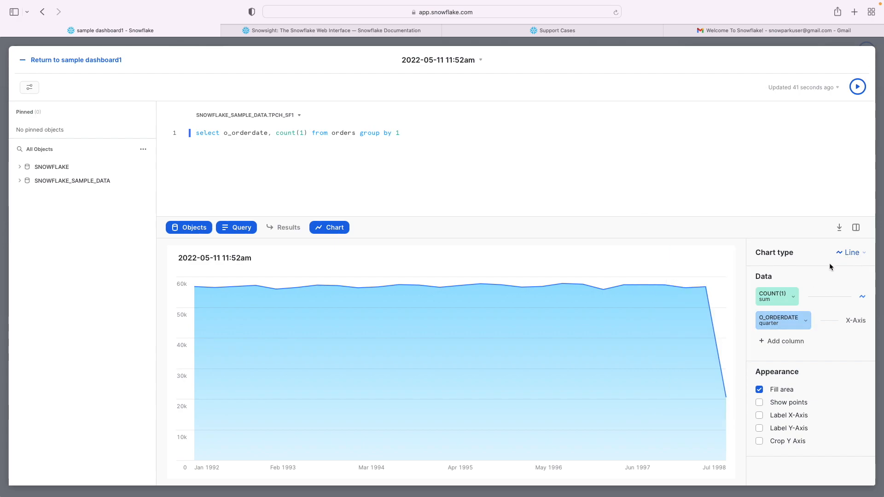
# - Change the chart type to Bar with Ascending order direction, and return to sample dashboard1
pyautogui.click(861, 252)
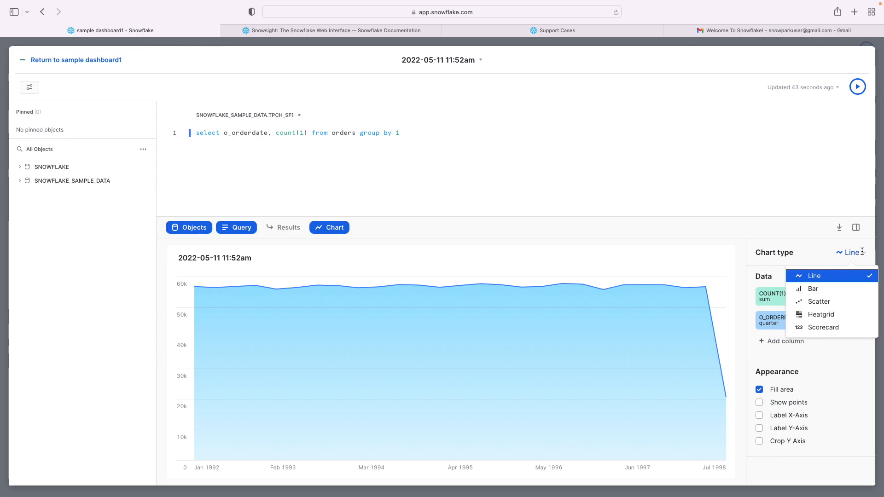
pyautogui.click(825, 288)
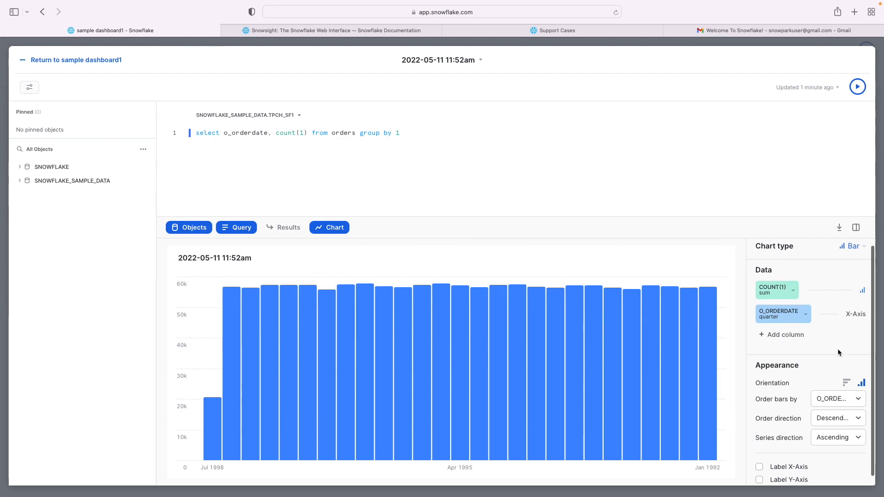
pyautogui.scroll(-2, 838, 352)
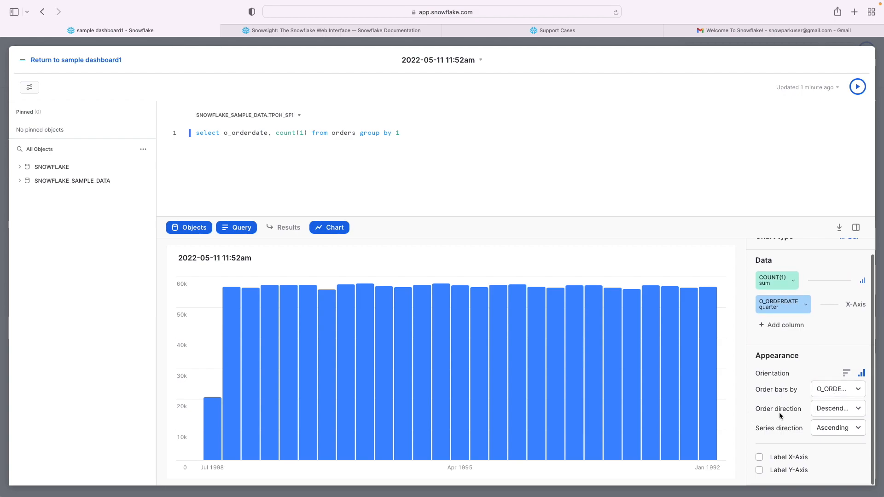
pyautogui.click(832, 413)
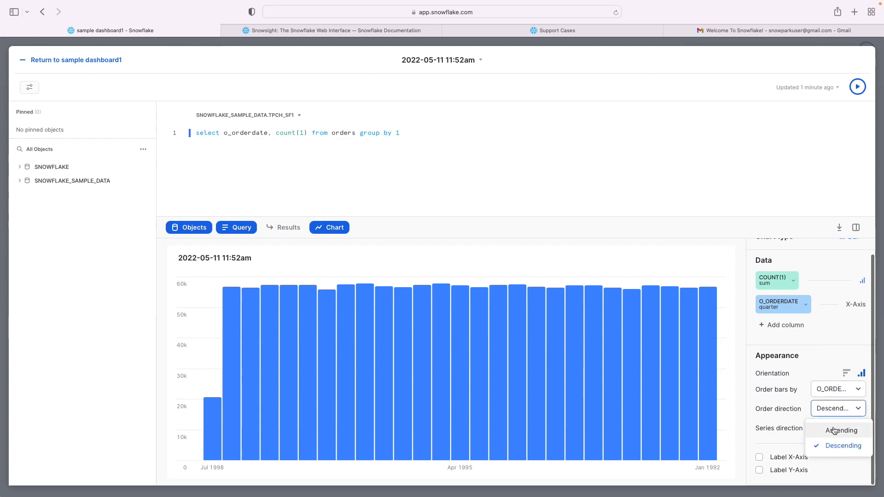
pyautogui.click(840, 430)
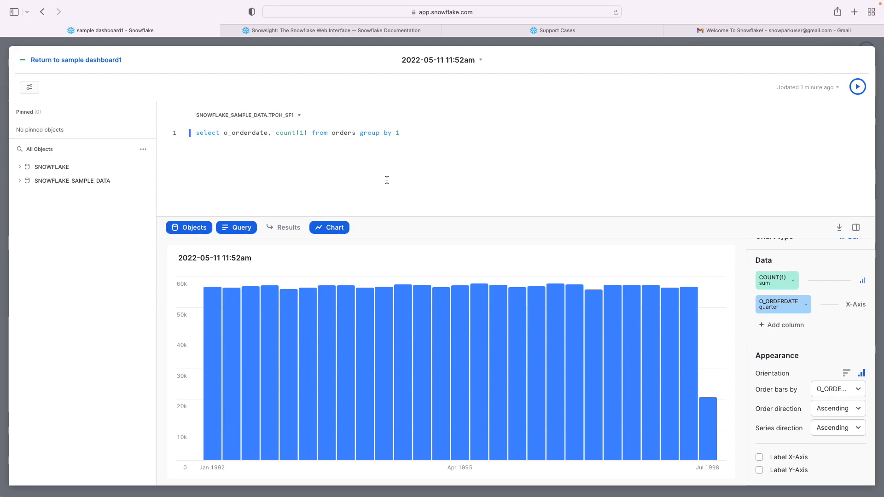
pyautogui.click(68, 64)
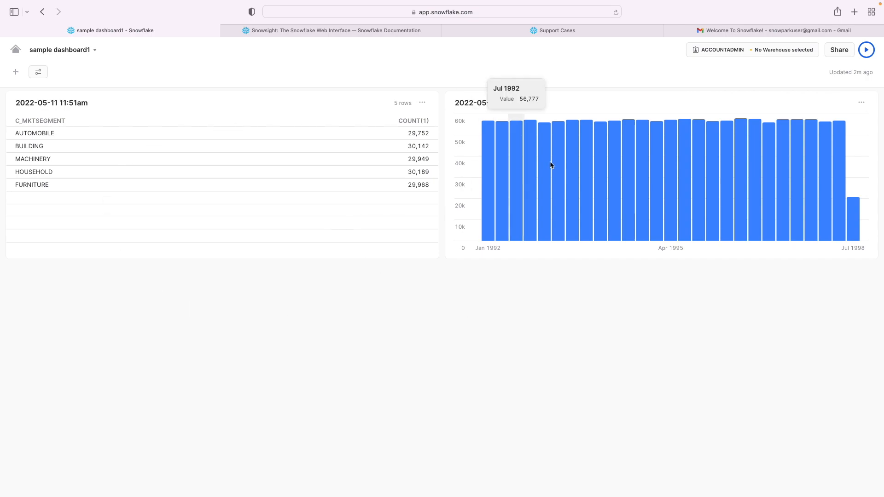
# - Check the sharing options of sample dashboard1 and go back to the Dashboards list
pyautogui.click(840, 50)
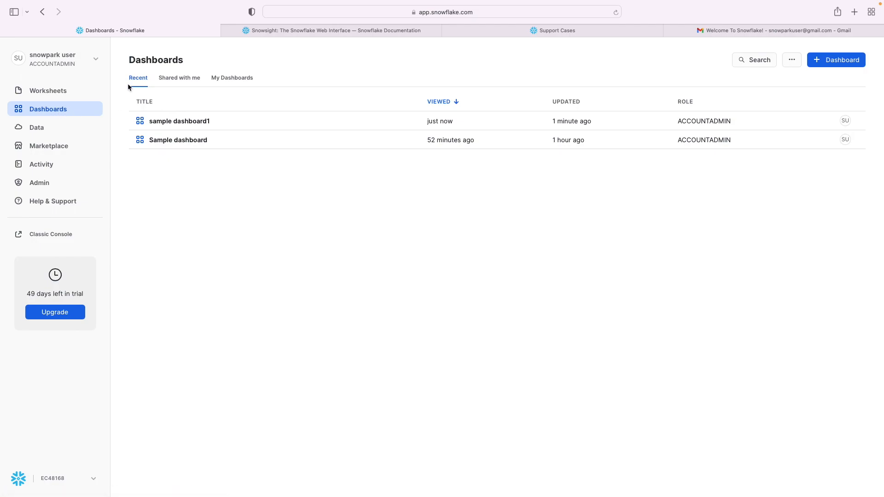
pyautogui.scroll(-1, 133, 84)
pyautogui.scroll(1, 202, 85)
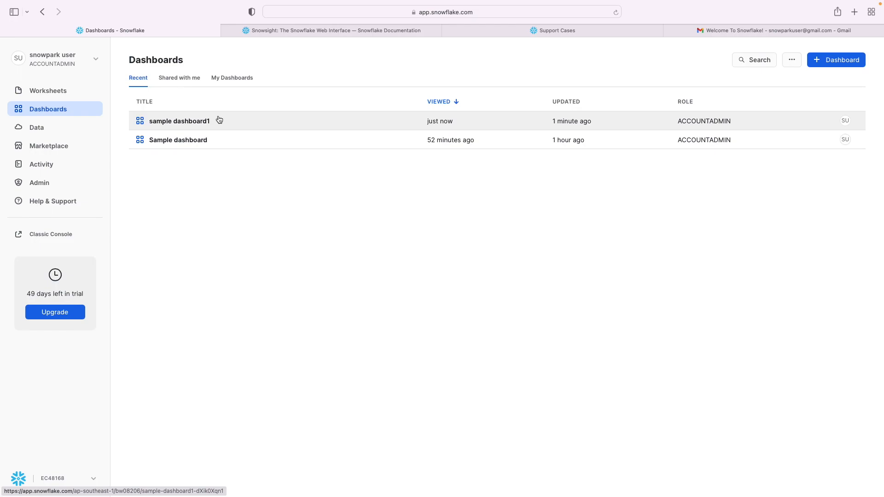
# - View the dashboards under Shared with me and My Dashboards
pyautogui.click(184, 79)
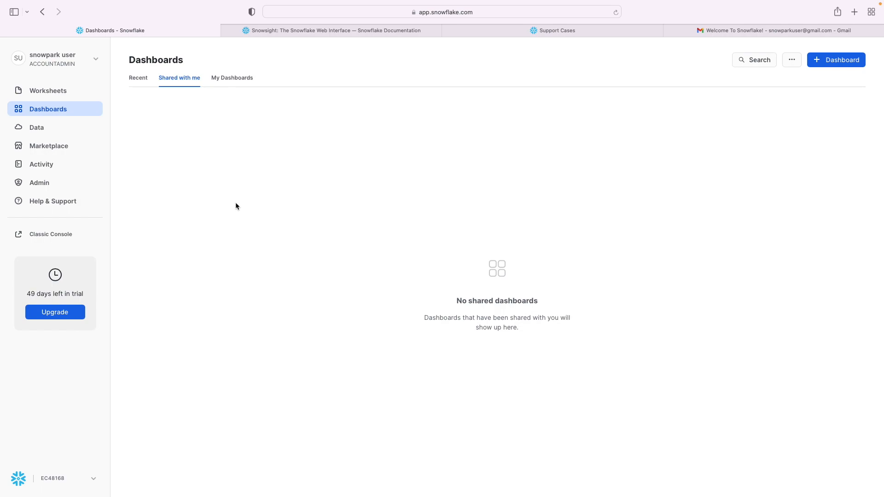
pyautogui.scroll(-1, 236, 203)
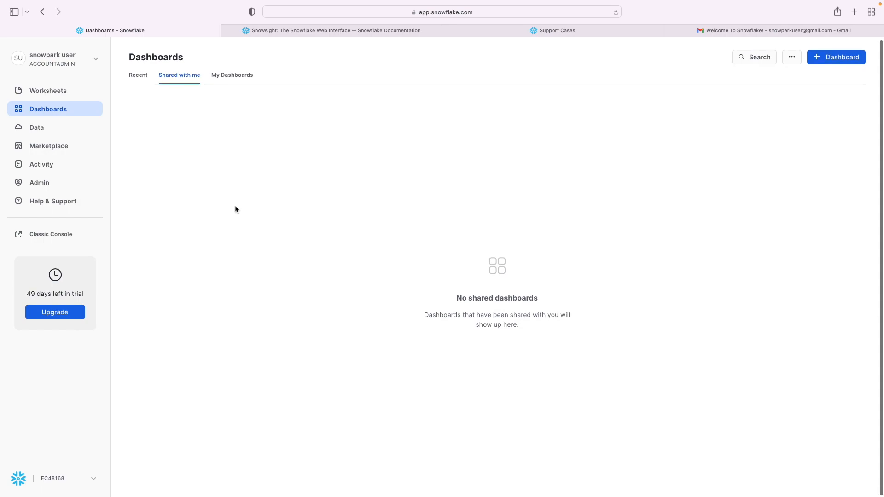
pyautogui.click(232, 78)
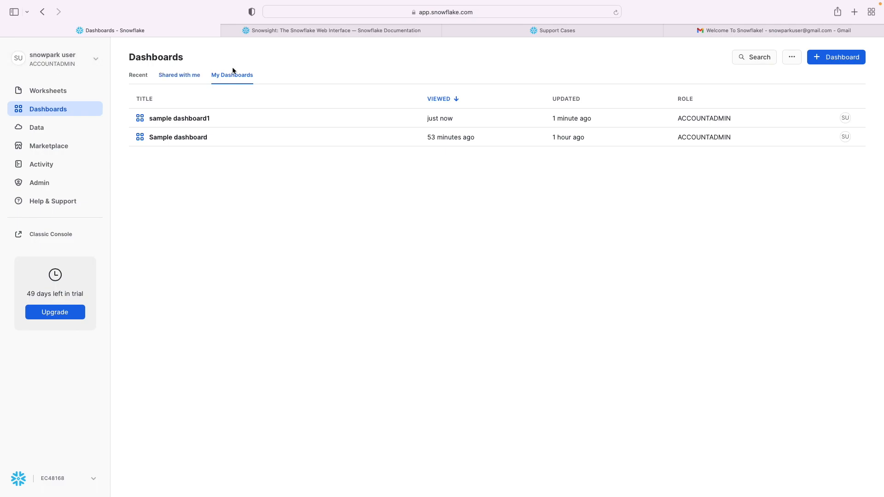
pyautogui.scroll(1, 241, 79)
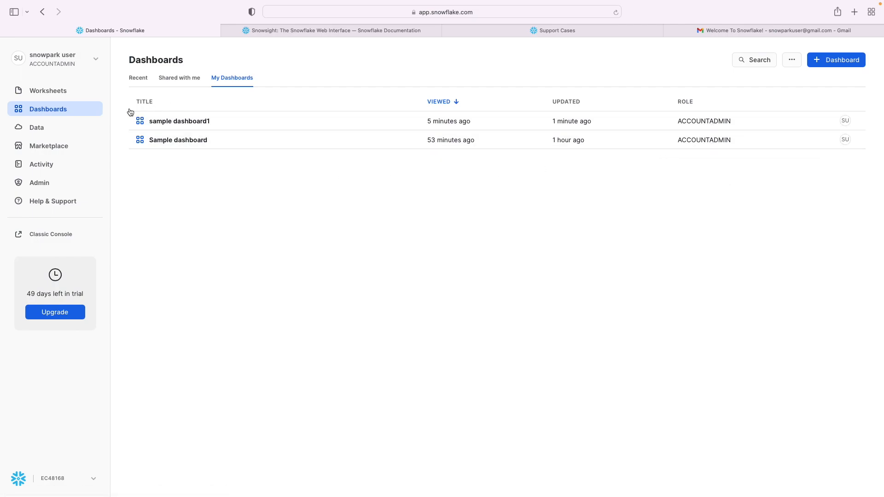
# - View the account's databases and expand the SNOWFLAKE database to show its schemas
pyautogui.click(43, 132)
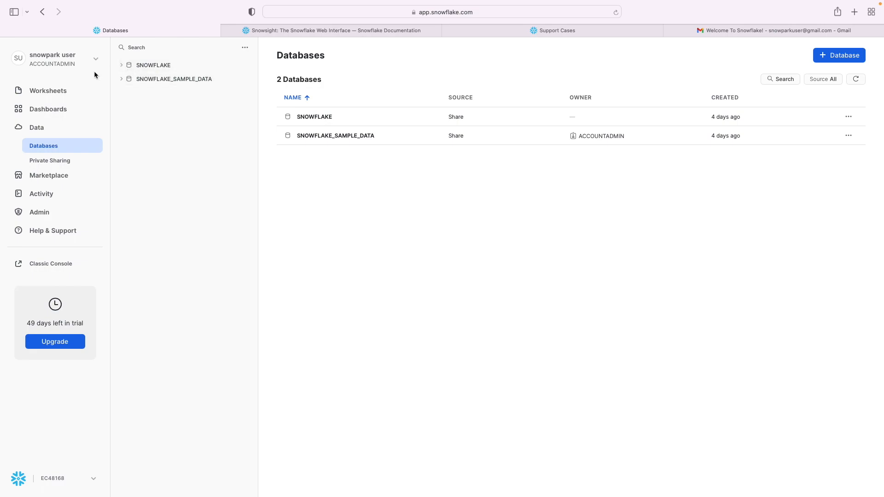
pyautogui.click(122, 68)
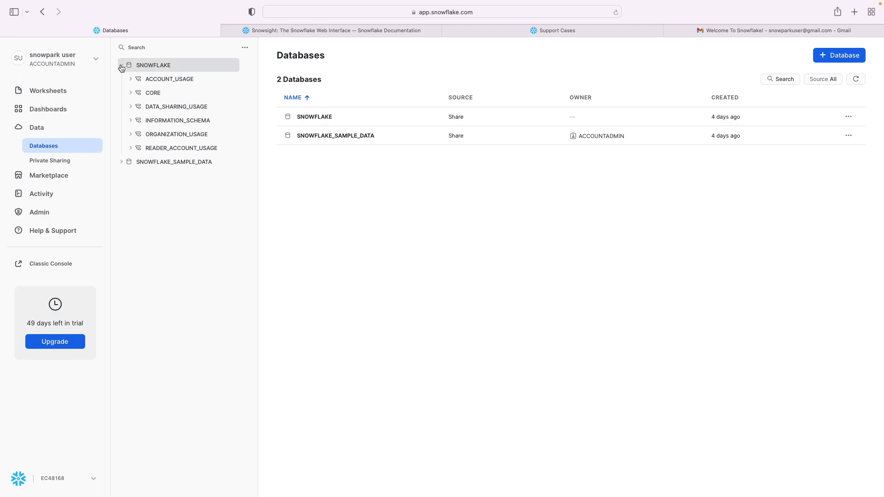
pyautogui.click(122, 67)
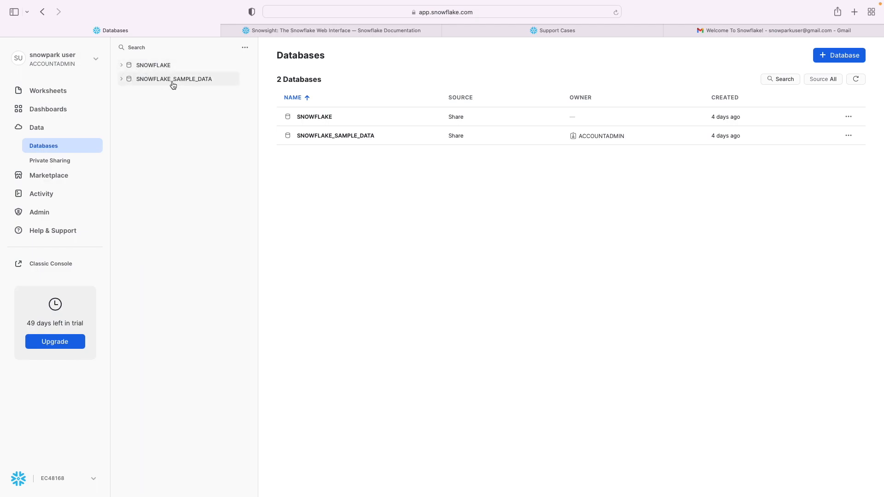
pyautogui.click(122, 67)
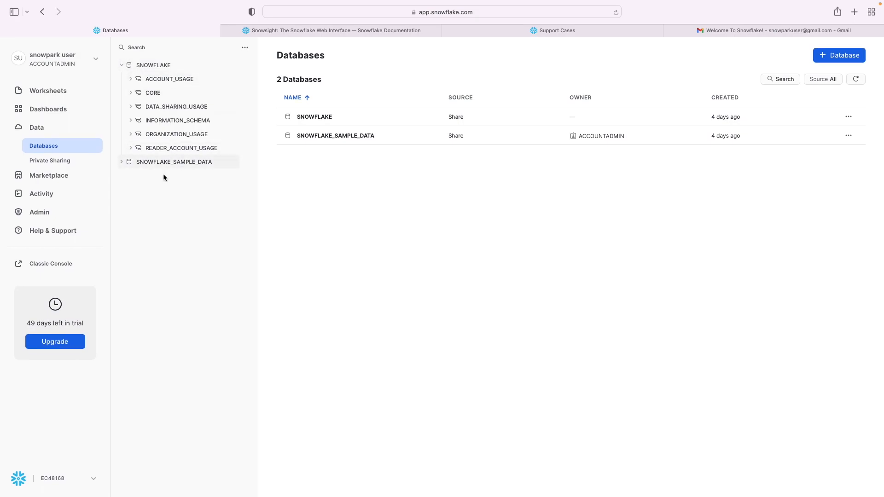
# - Browse the TPCH_SF1 schema of SNOWFLAKE_SAMPLE_DATA, listing its tables and checking its views
pyautogui.click(122, 162)
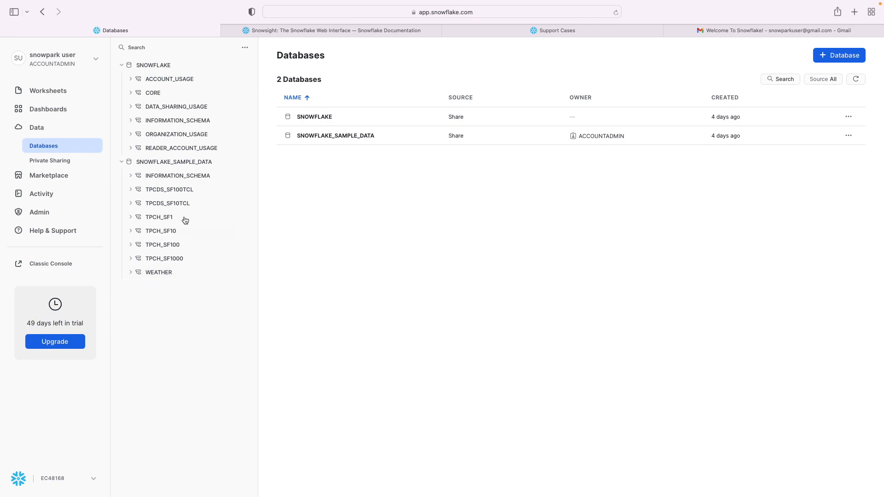
pyautogui.click(131, 217)
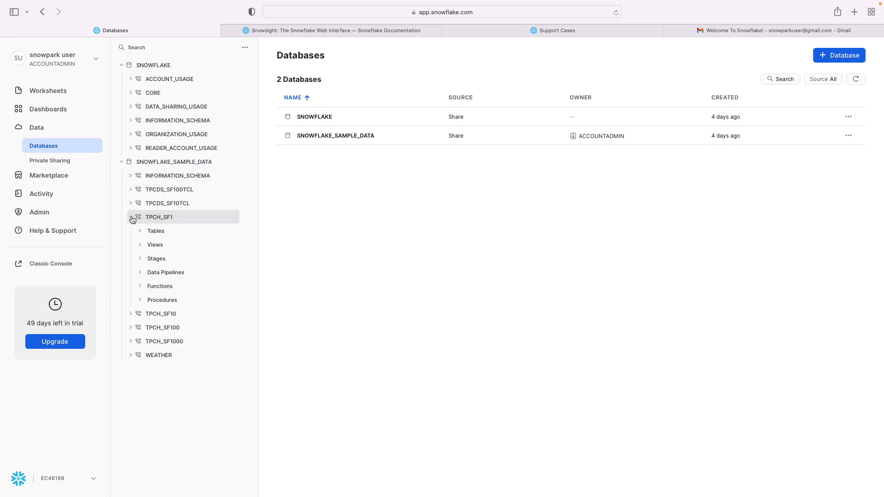
pyautogui.click(140, 232)
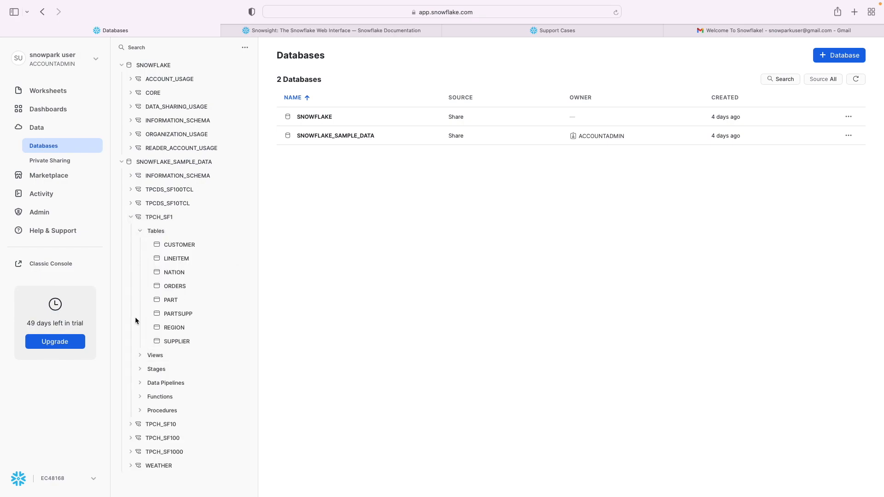
pyautogui.click(140, 356)
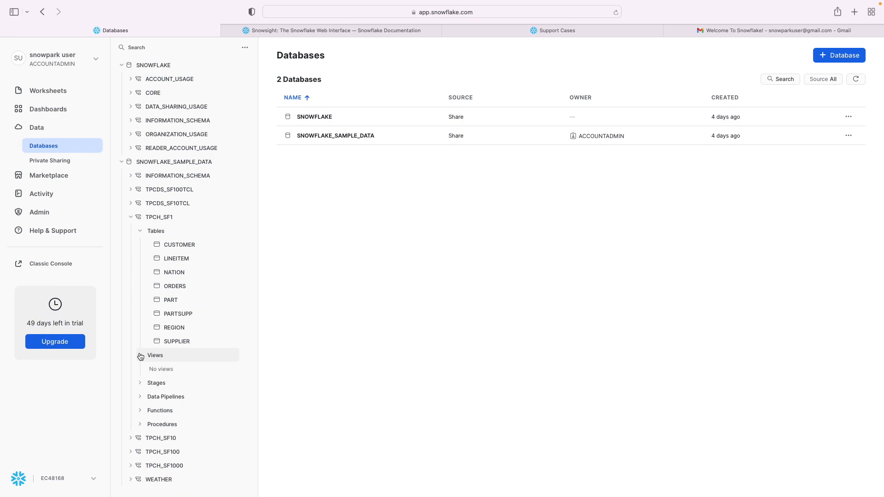
pyautogui.click(140, 355)
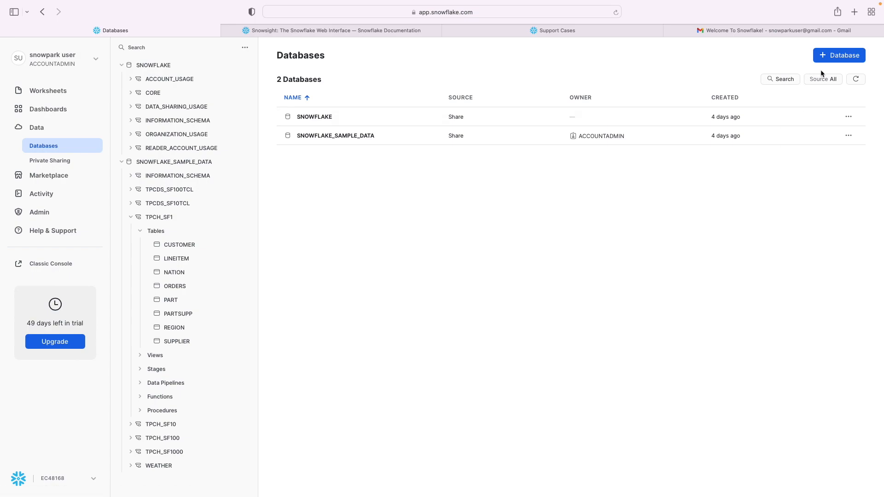
# - Create a new database named SAMPLE_DB without a comment
pyautogui.click(842, 60)
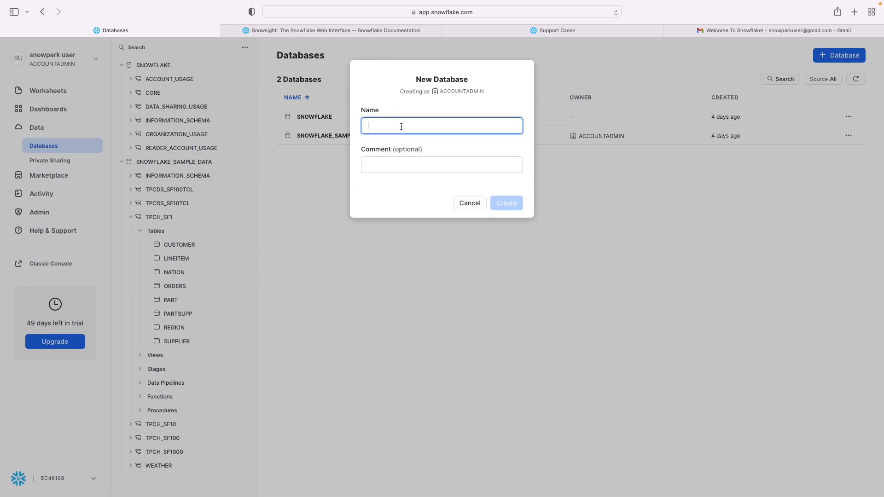
pyautogui.write('SAMPLE_DB')
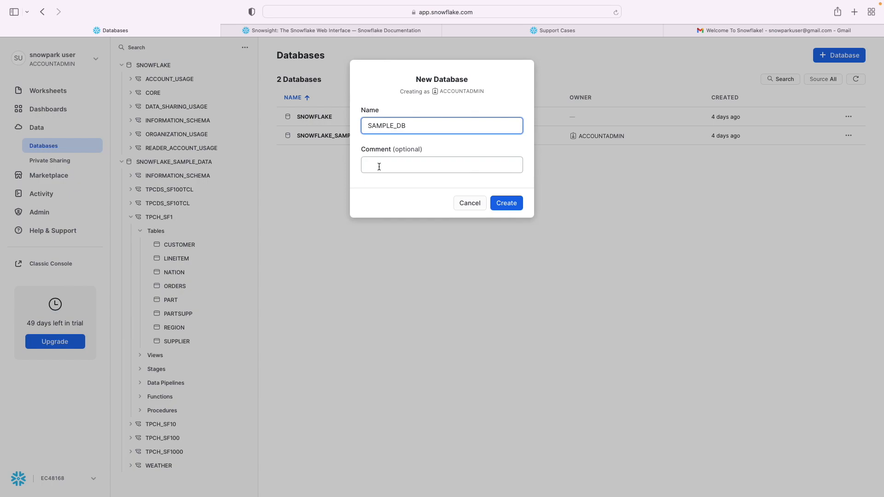
pyautogui.click(516, 205)
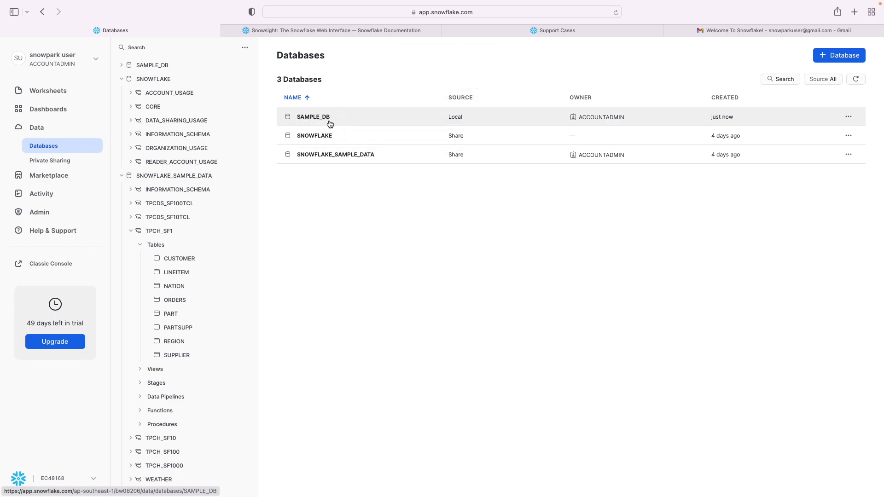
# - Collapse the SNOWFLAKE and SNOWFLAKE_SAMPLE_DATA trees, inspect the schemas of SAMPLE_DB, and collapse it again
pyautogui.click(121, 79)
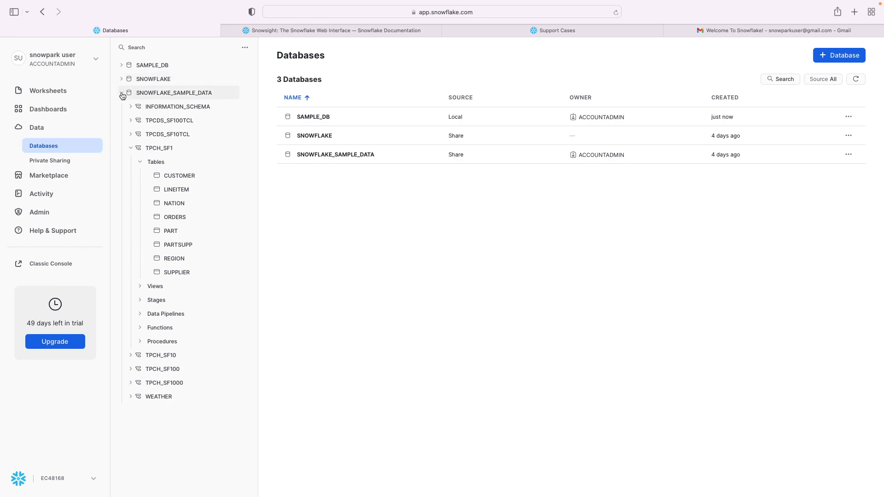
pyautogui.click(122, 93)
pyautogui.click(121, 65)
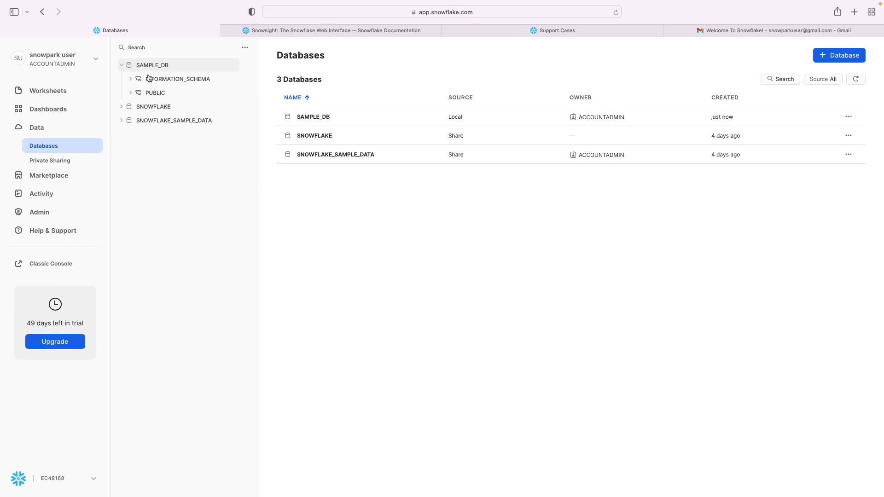
pyautogui.click(131, 79)
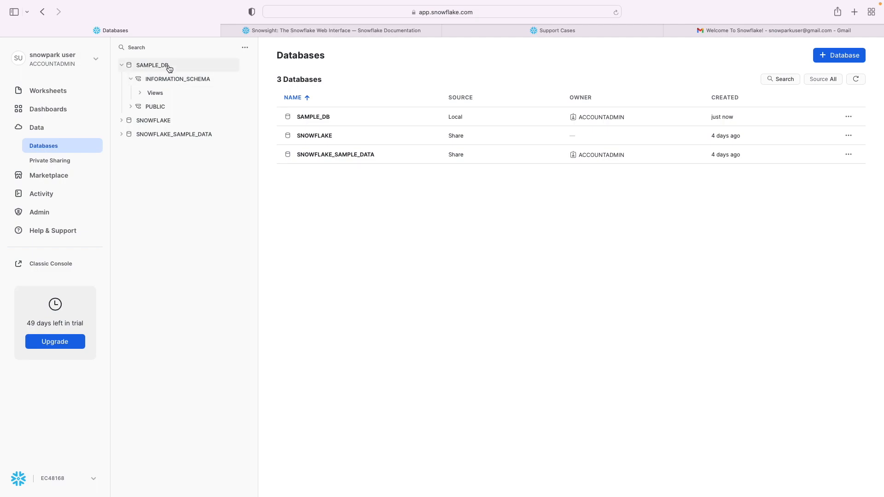
pyautogui.click(122, 67)
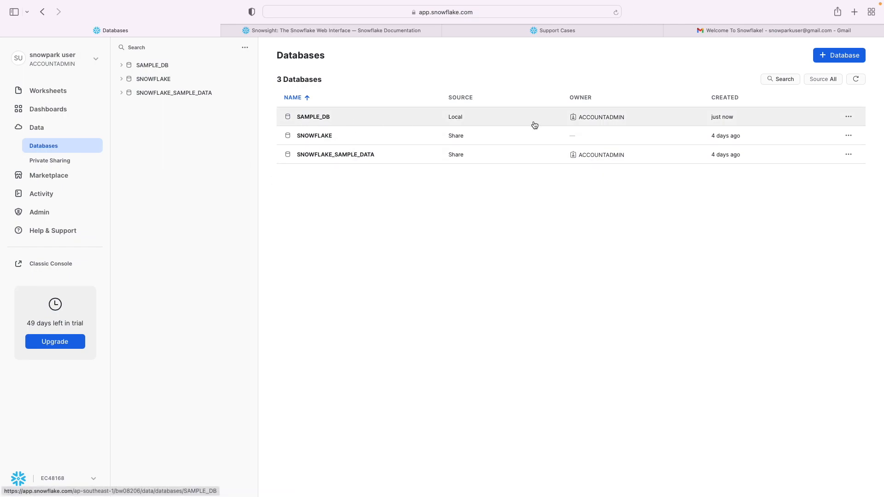
# - Check the owner role details of SAMPLE_DB and drop that database
pyautogui.moveTo(588, 122)
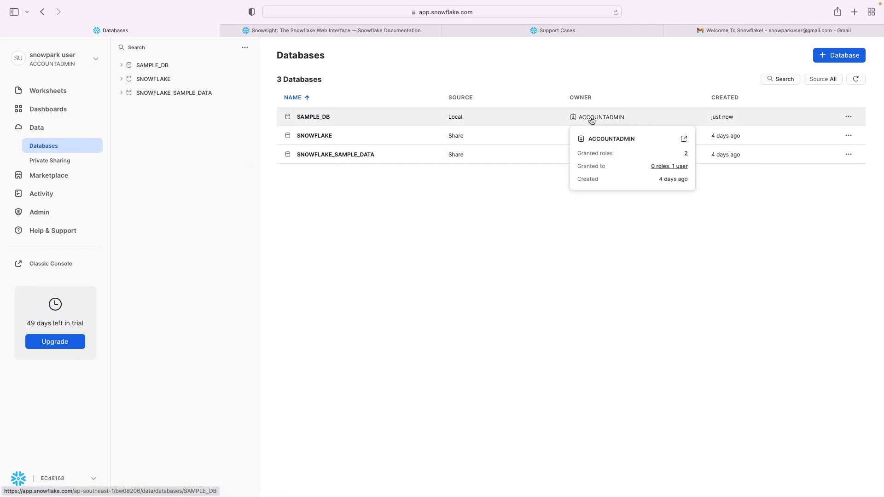
pyautogui.click(849, 116)
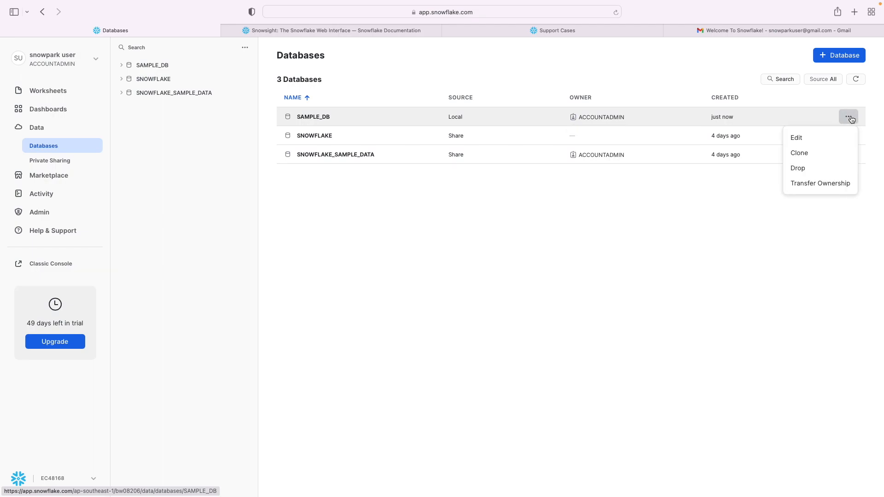
pyautogui.click(811, 170)
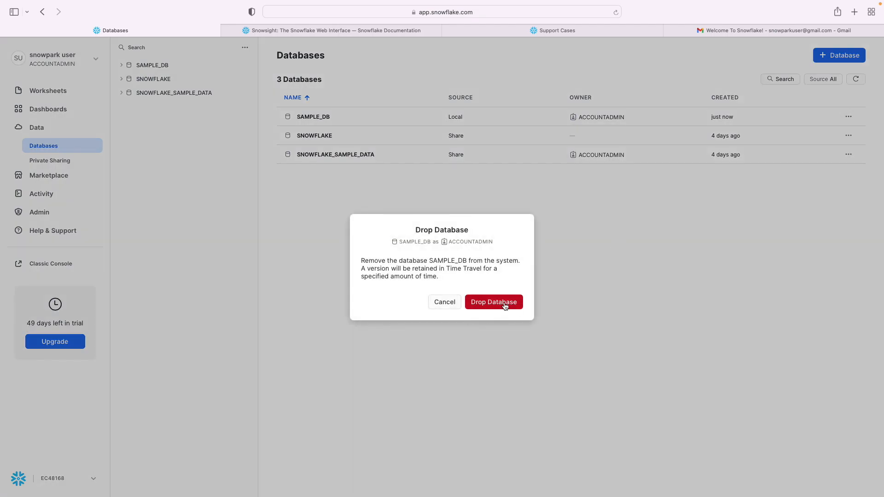
pyautogui.click(505, 303)
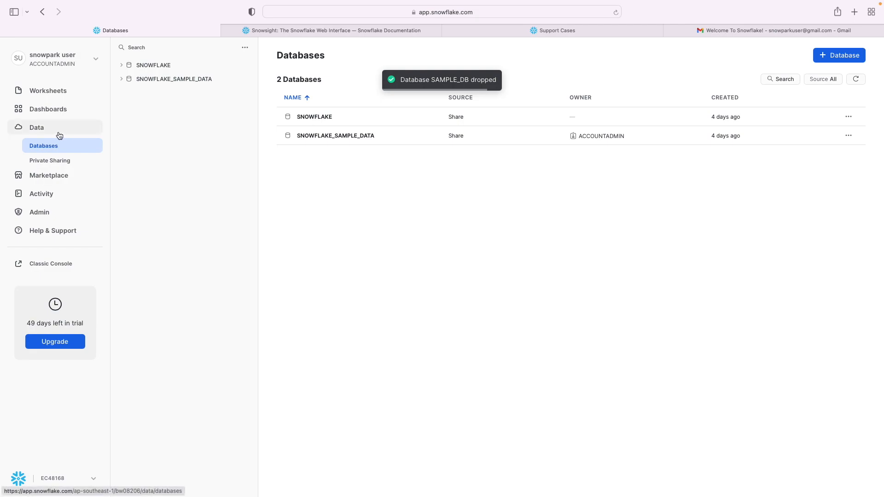
# - Review private data sharing: data shared with me, data shared by my account, and reader accounts
pyautogui.click(64, 161)
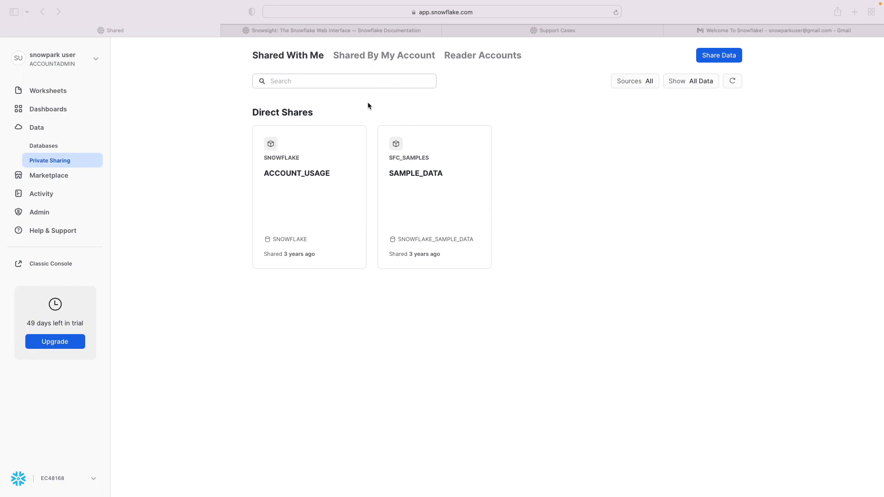
pyautogui.click(368, 106)
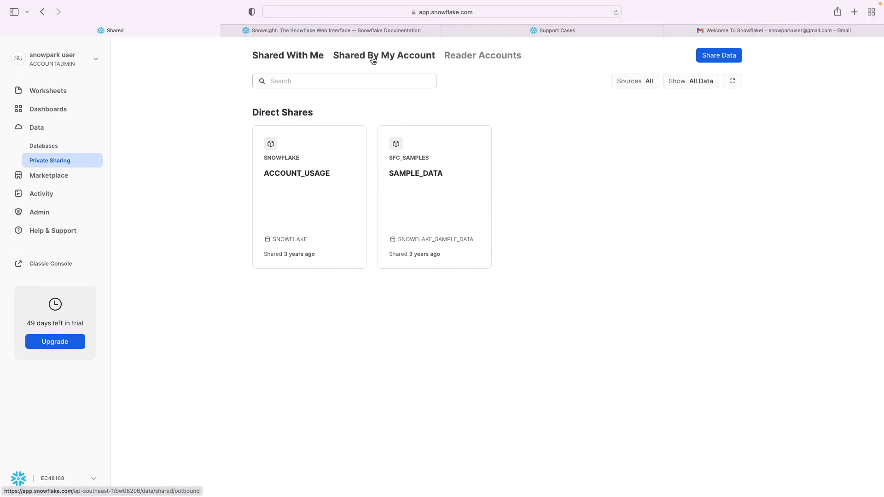
pyautogui.click(373, 57)
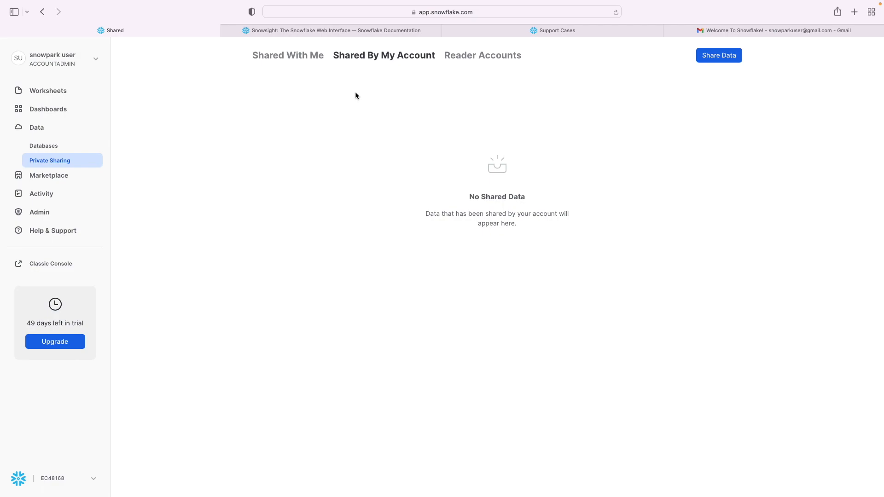
pyautogui.click(467, 60)
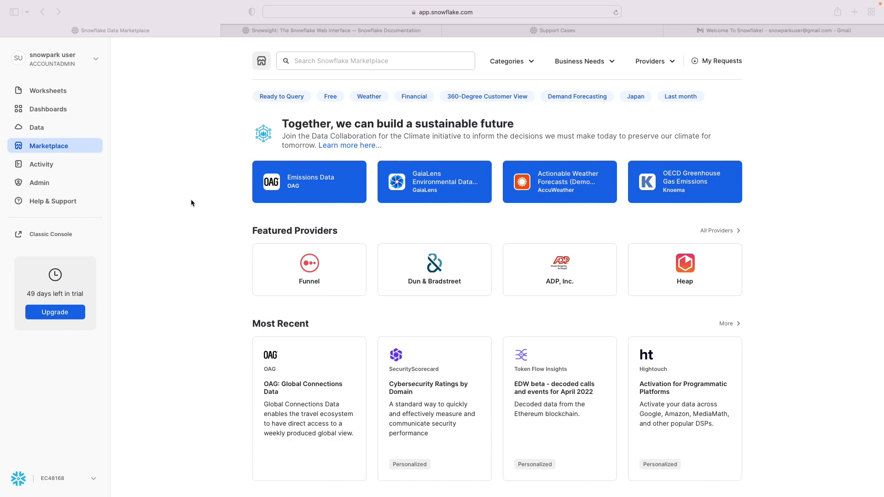
# - Review the account's query history, preview the SQL text of the SAMPLE_DB creation query, and view the copy history
pyautogui.click(34, 166)
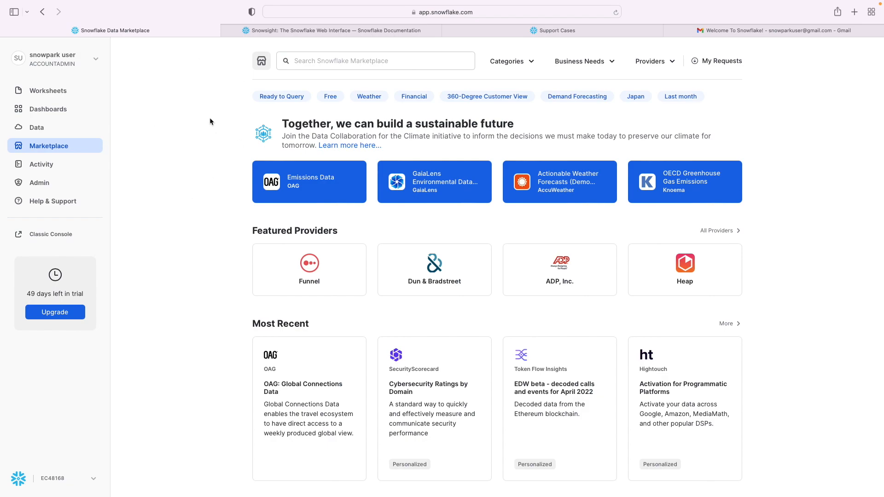
pyautogui.click(37, 166)
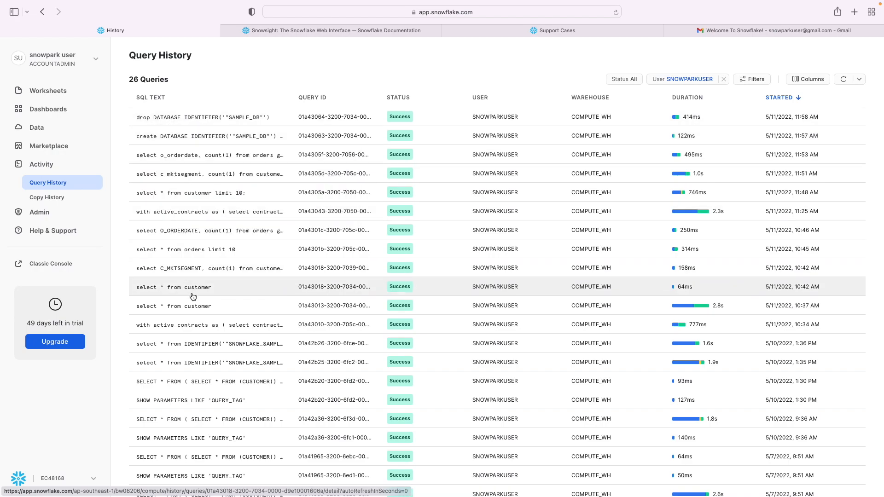
pyautogui.moveTo(151, 137)
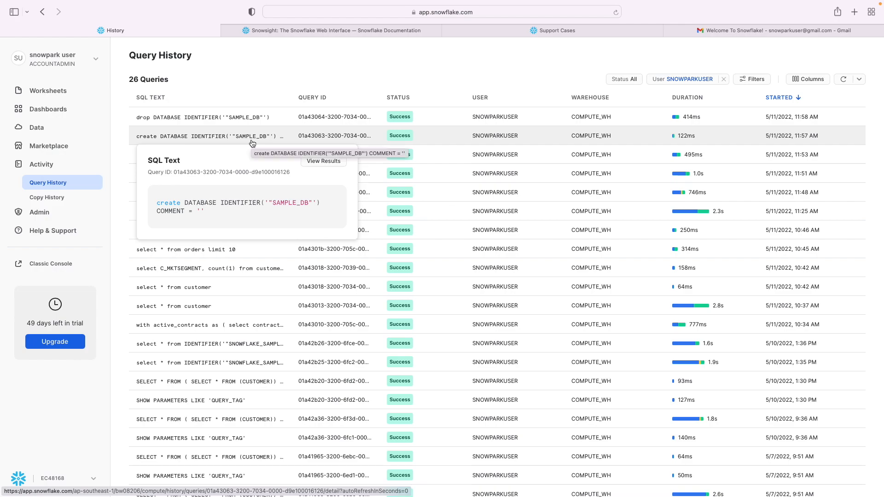
pyautogui.moveTo(249, 125)
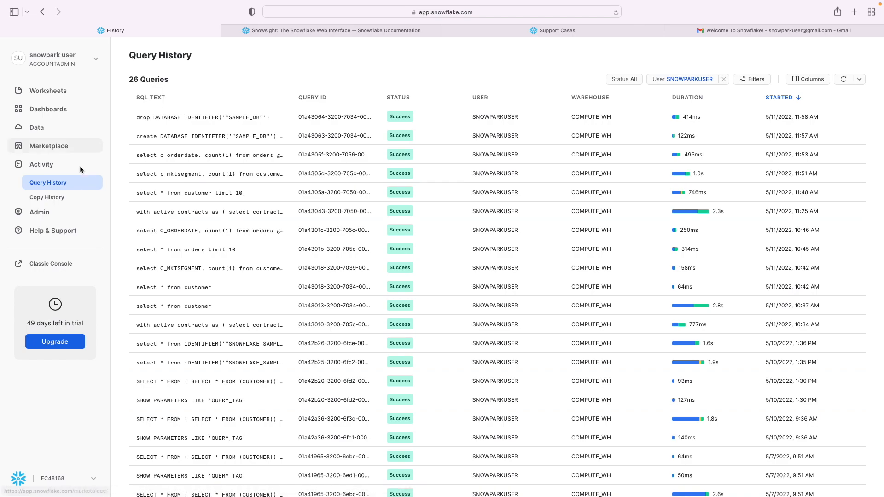
pyautogui.click(59, 199)
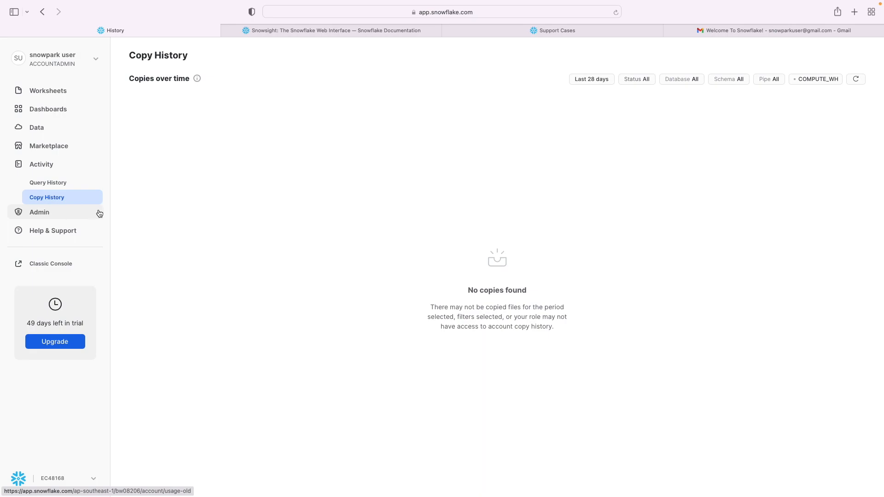
# - View the account usage under Admin and examine the organization's credits used over the last 7 days
pyautogui.click(57, 218)
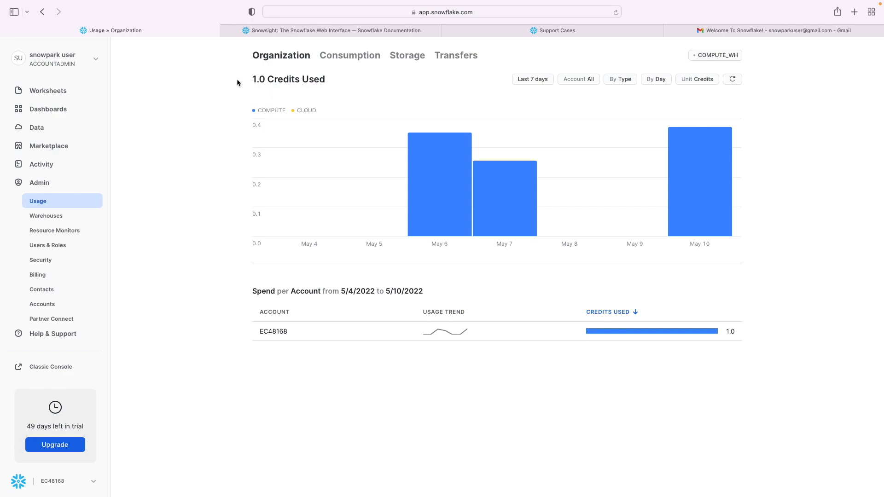
pyautogui.click(354, 58)
pyautogui.moveTo(329, 82)
pyautogui.mouseDown()
pyautogui.moveTo(251, 82)
pyautogui.moveTo(326, 84)
pyautogui.mouseUp()
pyautogui.click(279, 57)
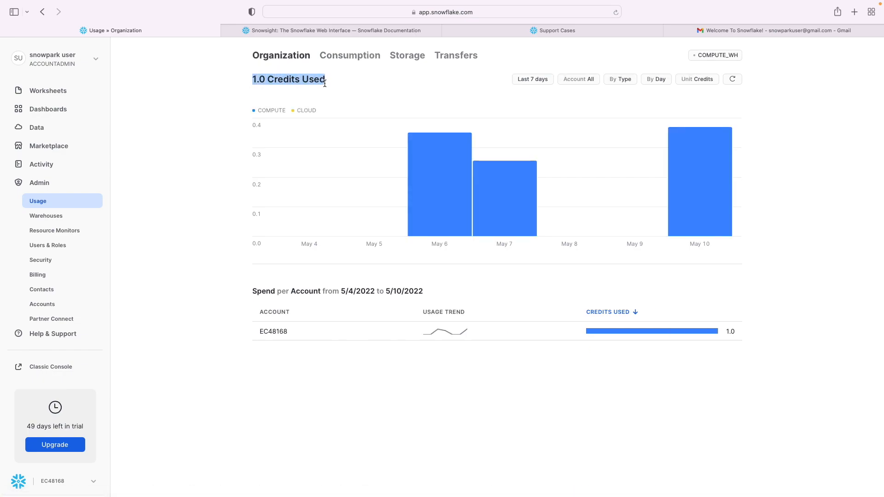
# - Examine the credits used under Consumption and view the Storage usage
pyautogui.click(349, 56)
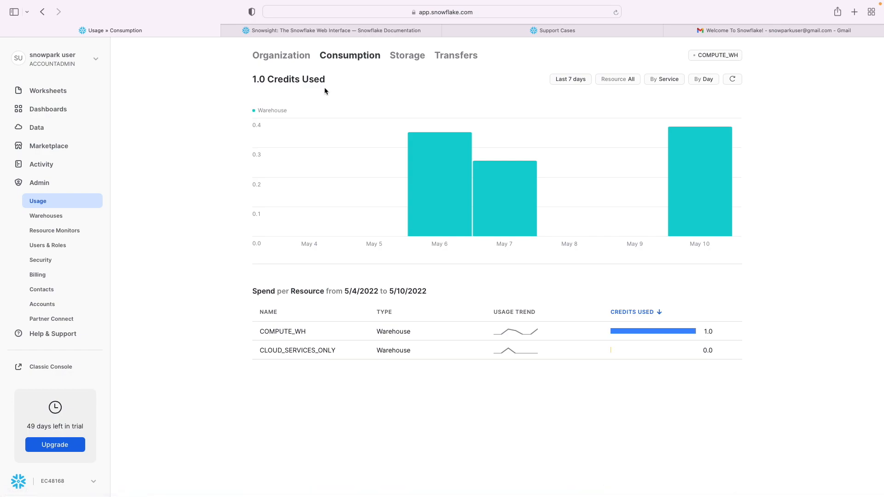
pyautogui.moveTo(326, 81); pyautogui.dragTo(252, 82)
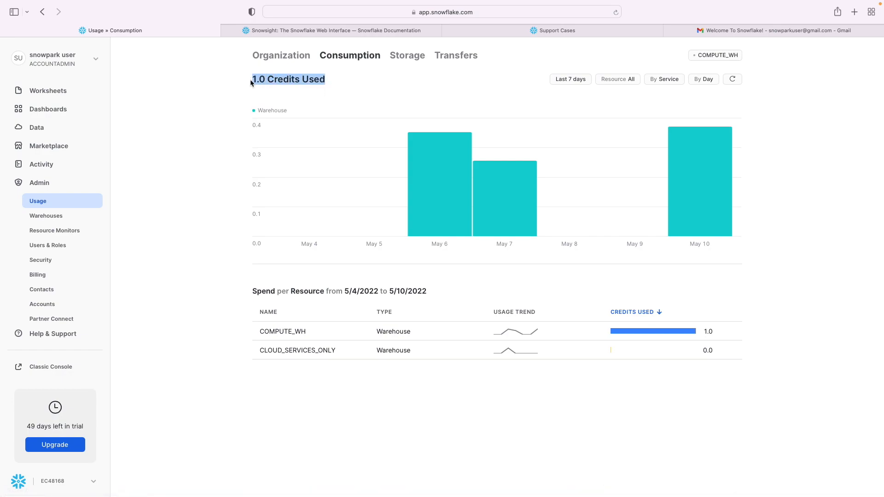
pyautogui.click(317, 80)
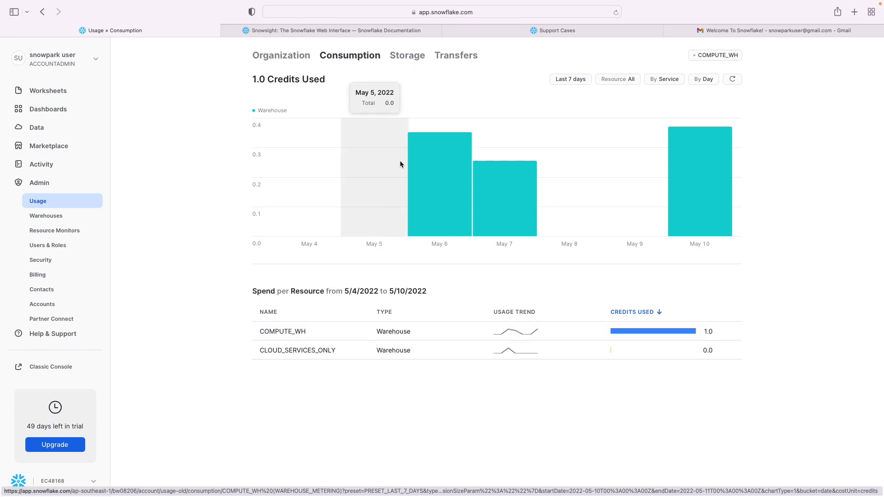
pyautogui.click(410, 62)
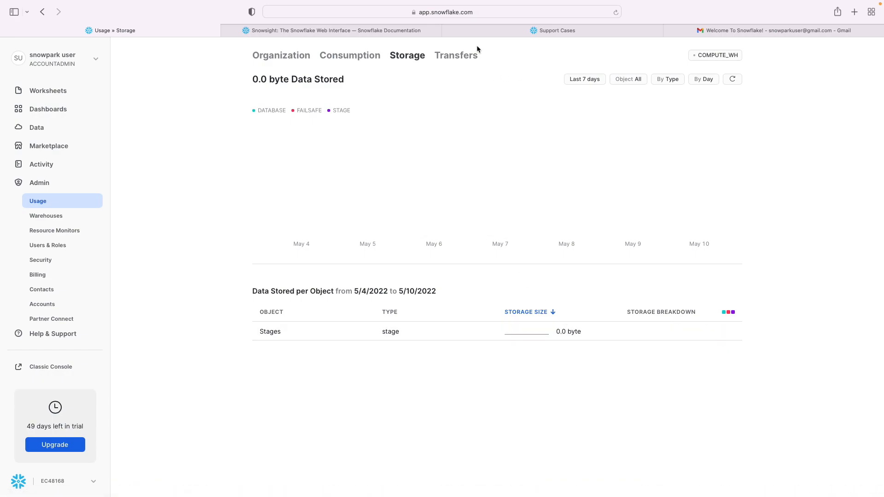
# - View the account's data transfer usage and the list of warehouses under Admin
pyautogui.click(458, 56)
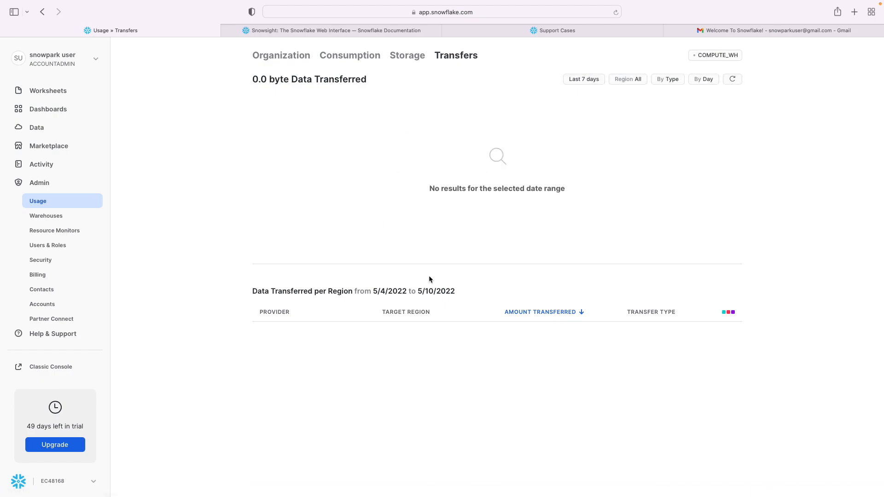
pyautogui.click(63, 217)
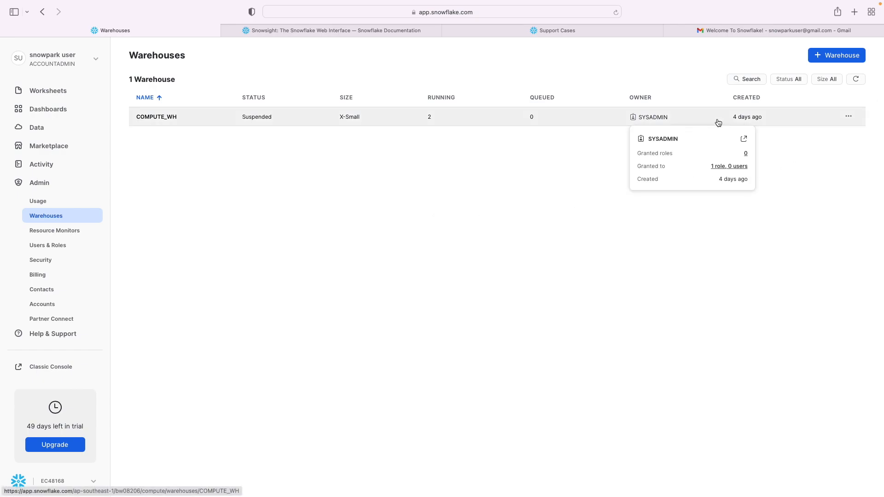
# - Start a new warehouse named TEMP_WH with the size set to X-Small
pyautogui.click(831, 59)
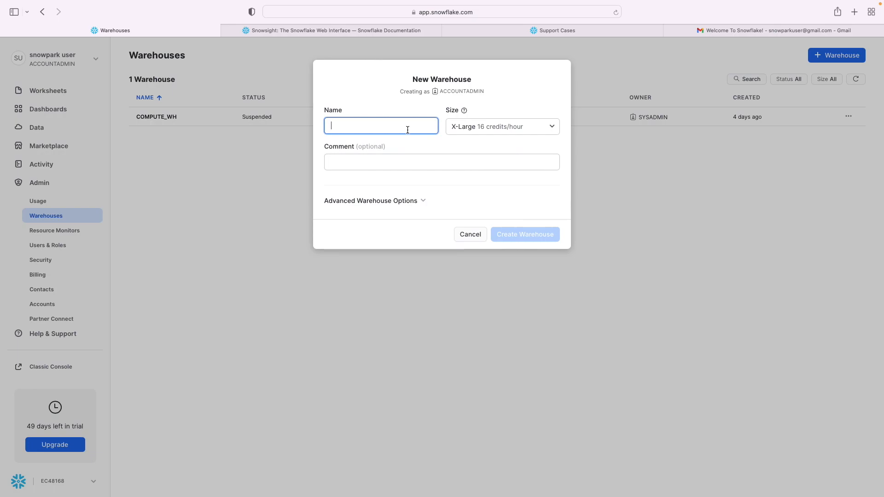
pyautogui.write('TEMP_WH')
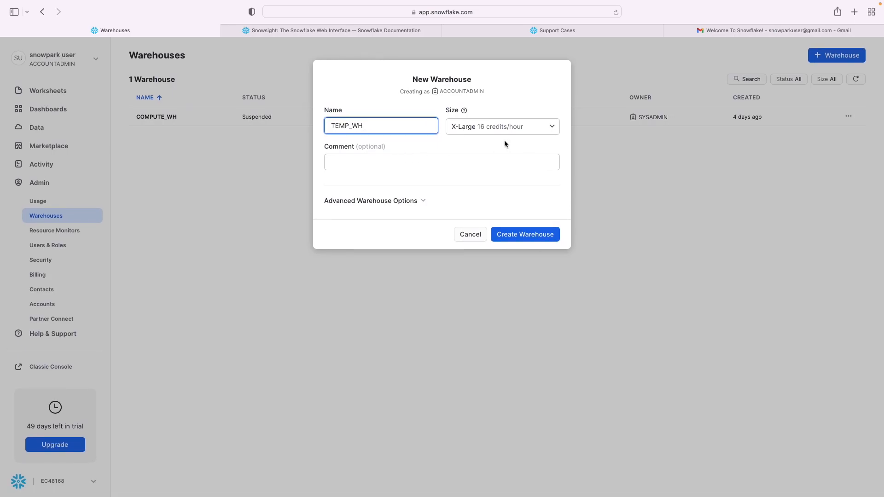
pyautogui.click(504, 127)
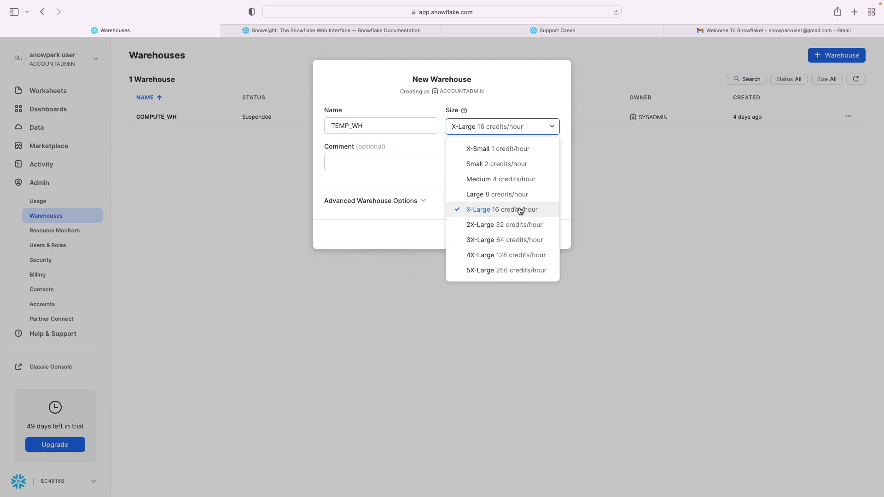
pyautogui.click(523, 148)
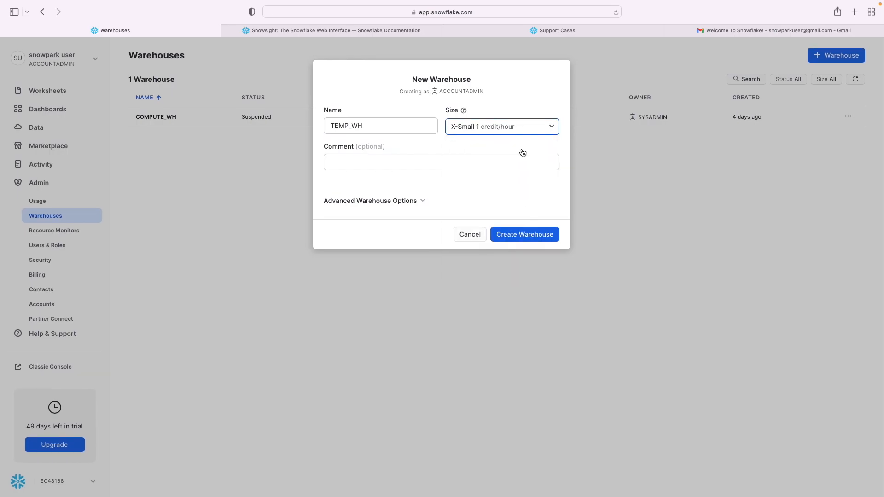
pyautogui.click(543, 131)
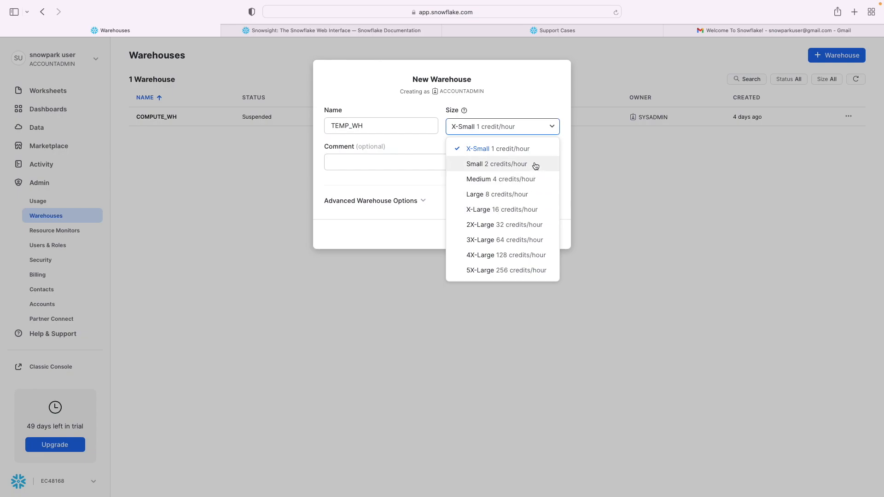
pyautogui.click(422, 202)
# - Set the new warehouse to suspend after 2 minutes in the advanced options and create it
pyautogui.click(423, 201)
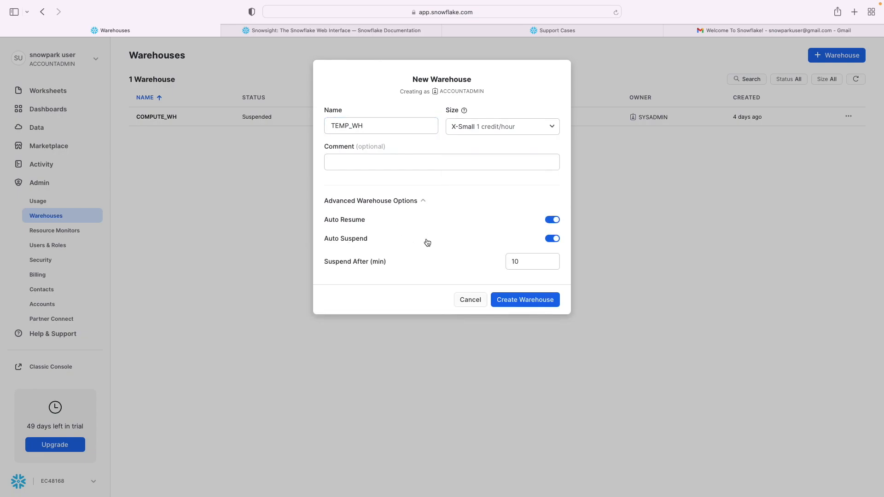
pyautogui.moveTo(530, 262); pyautogui.dragTo(484, 261)
pyautogui.press('BackSpace')
pyautogui.write('2')
pyautogui.write('2')
pyautogui.click(520, 300)
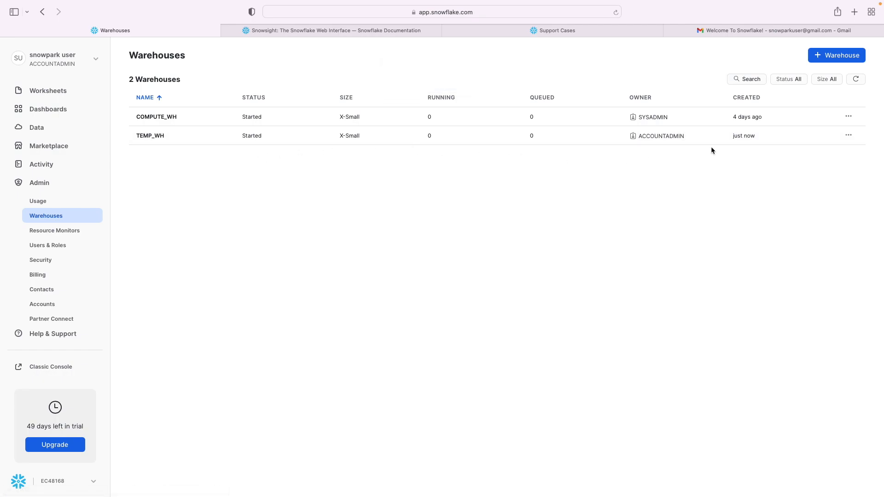
# - Drop the warehouse TEMP_WH
pyautogui.moveTo(688, 138)
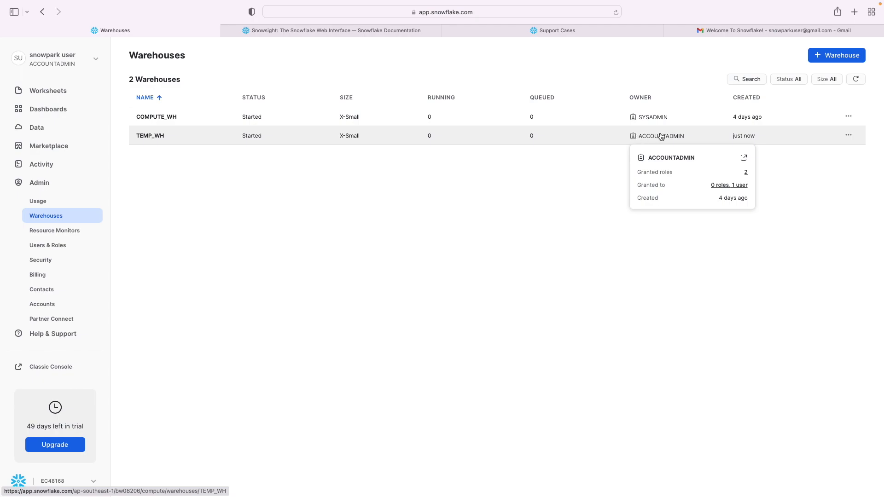
pyautogui.click(848, 135)
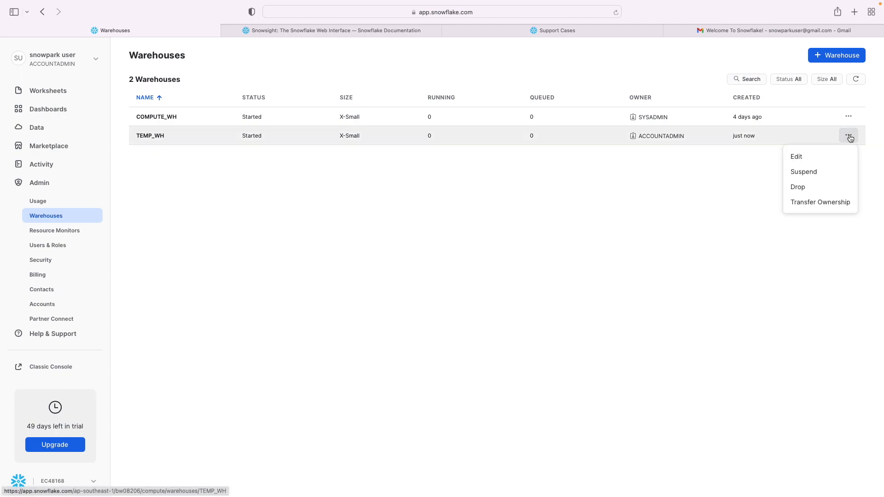
pyautogui.click(811, 188)
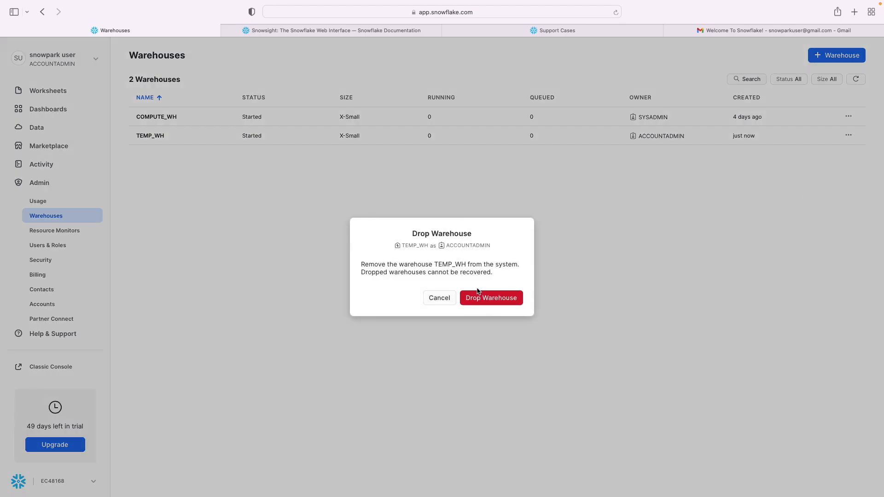
pyautogui.click(487, 299)
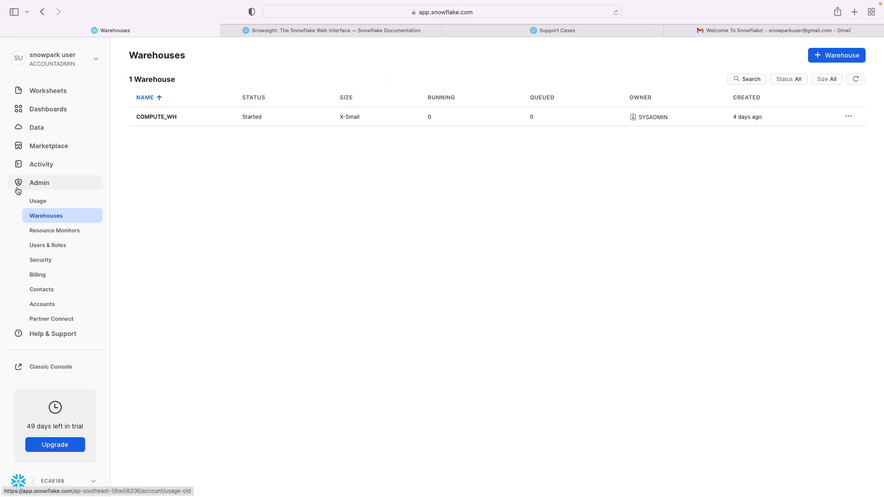
# - Start a new resource monitor with a credit quota of 1000
pyautogui.click(55, 230)
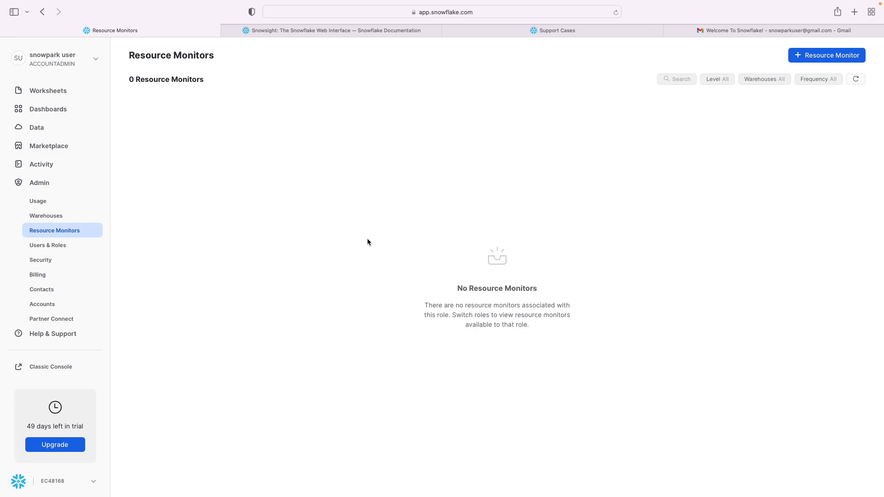
pyautogui.click(843, 59)
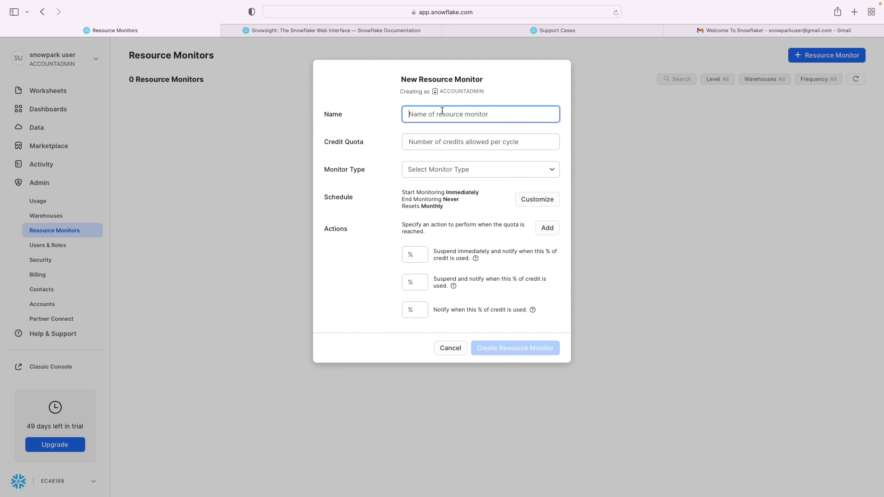
pyautogui.click(408, 143)
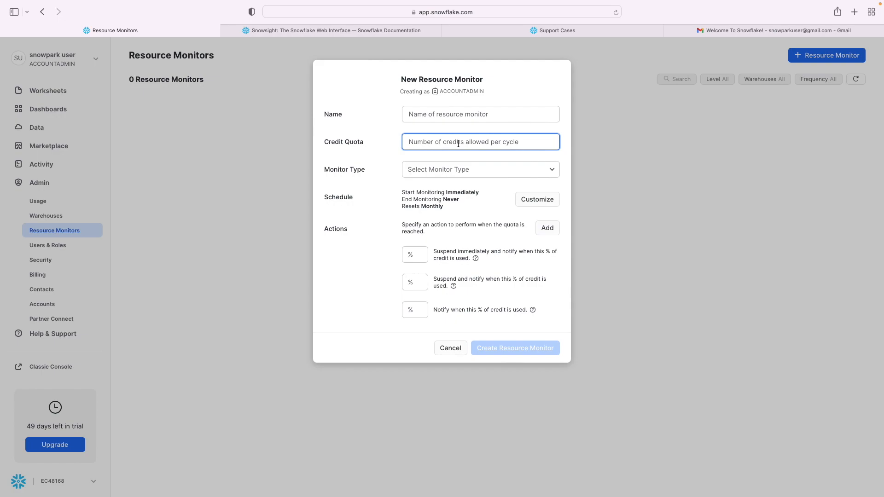
pyautogui.write('1000')
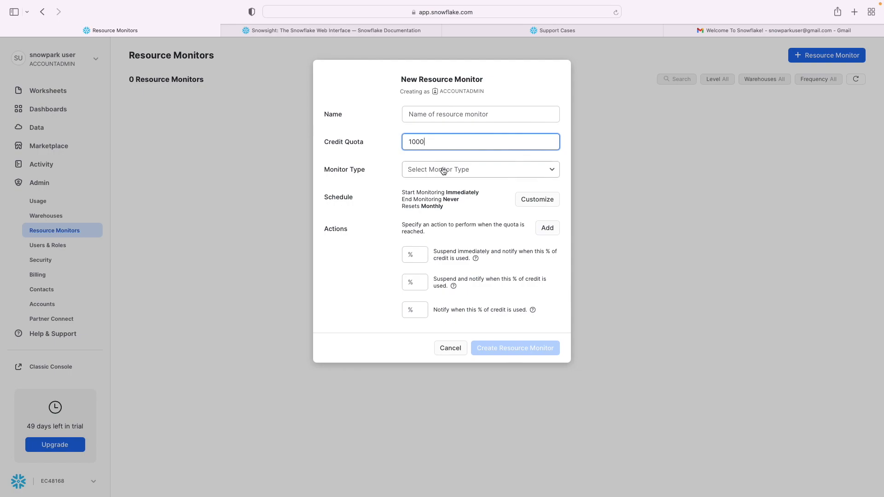
# - Set the monitor type to Warehouse and choose COMPUTE_WH as the warehouse to monitor
pyautogui.click(474, 173)
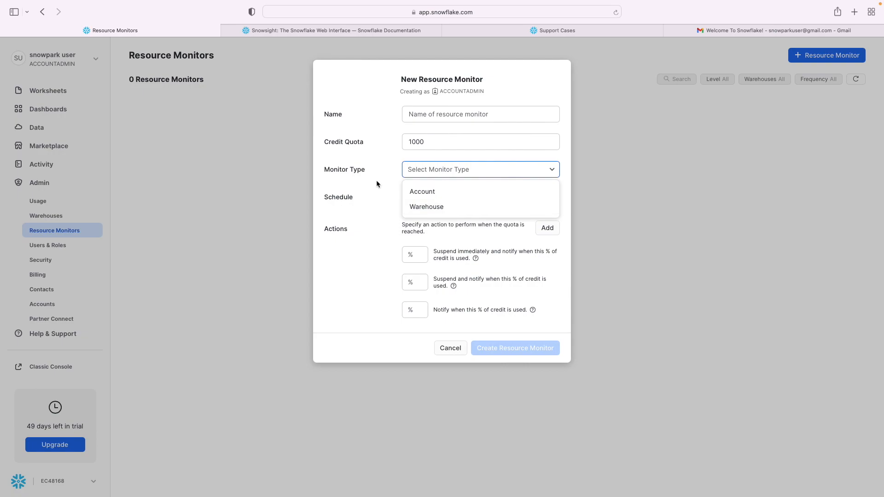
pyautogui.click(433, 206)
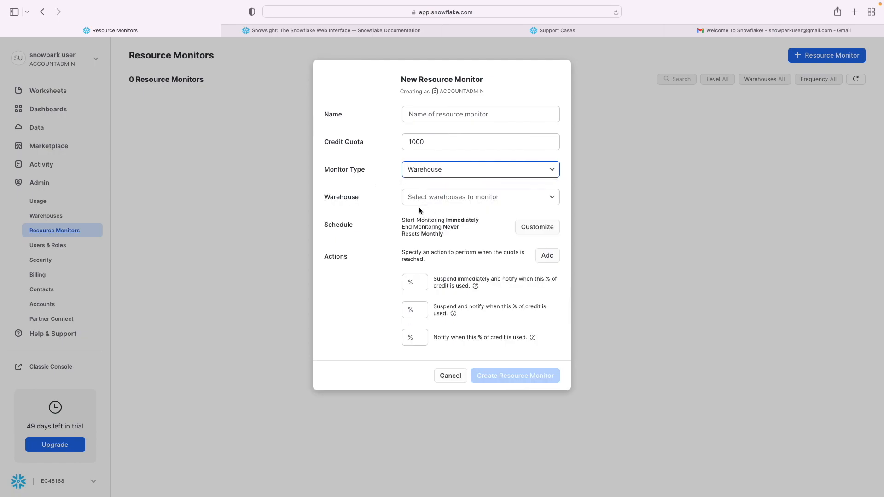
pyautogui.click(470, 200)
pyautogui.click(457, 219)
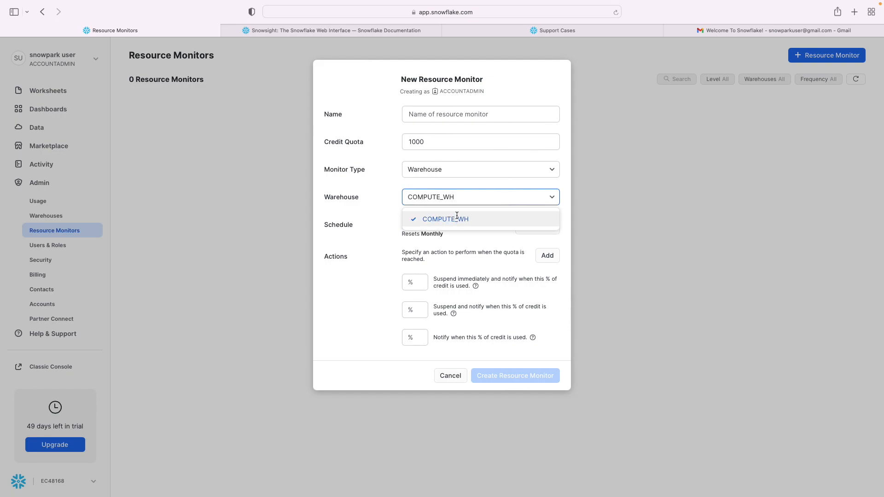
pyautogui.click(384, 211)
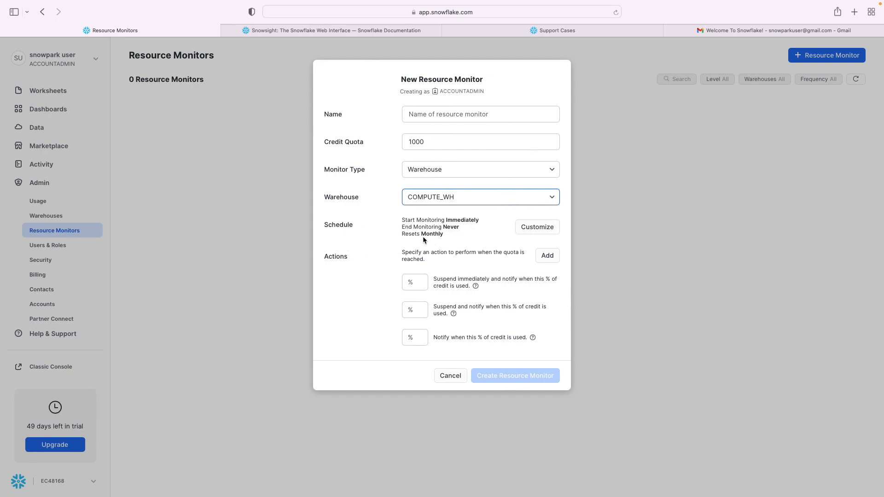
# - Review the resource monitor's schedule options and apply an immediate start with a Monthly reset
pyautogui.moveTo(422, 234); pyautogui.dragTo(450, 235)
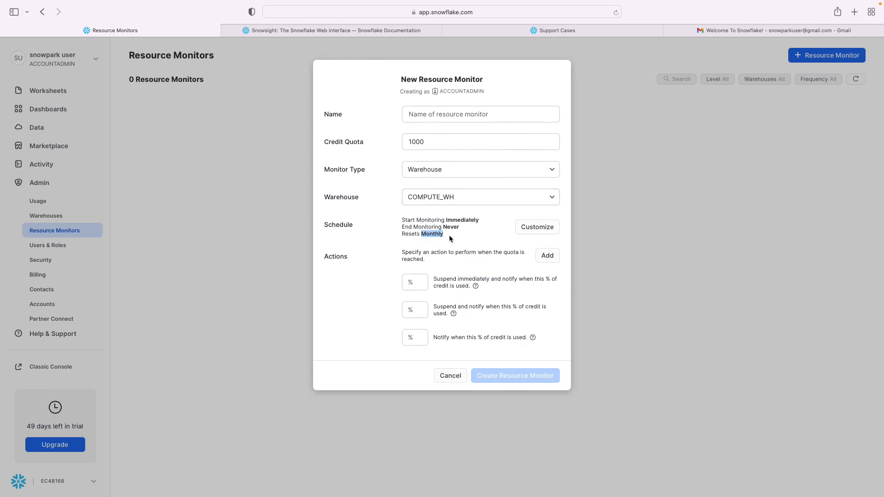
pyautogui.click(537, 229)
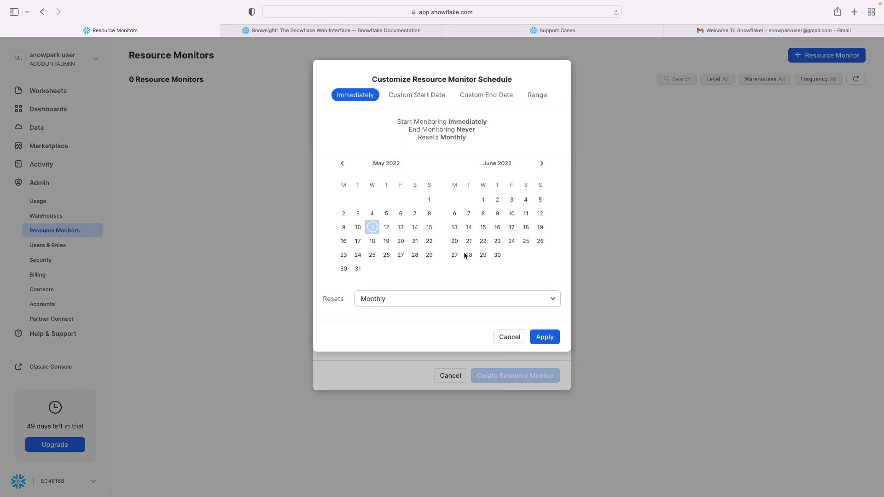
pyautogui.click(411, 303)
pyautogui.click(500, 321)
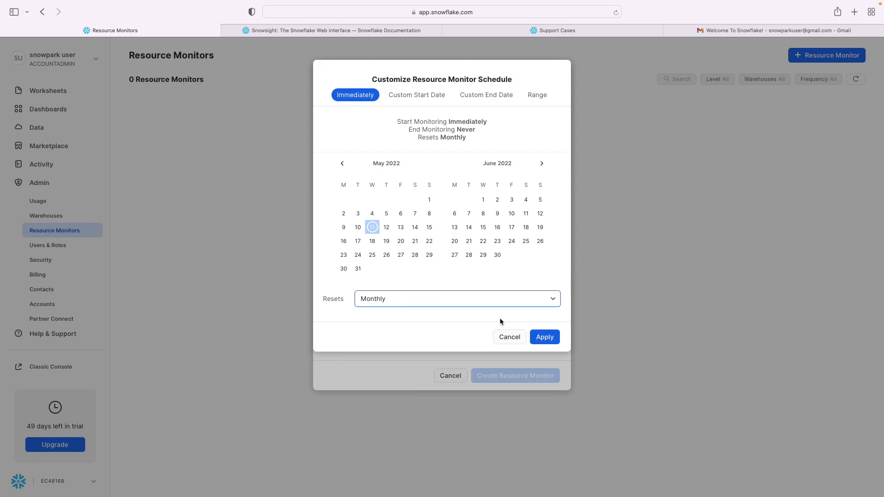
pyautogui.click(544, 337)
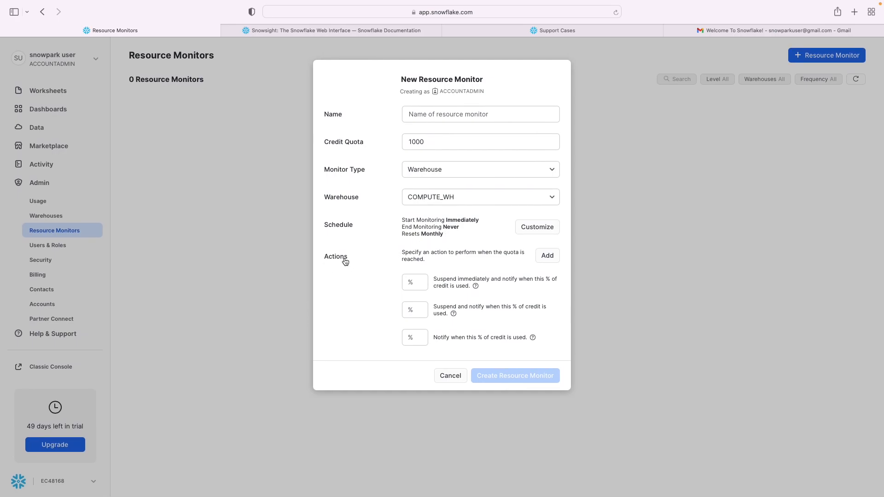
pyautogui.click(412, 197)
pyautogui.press('Escape')
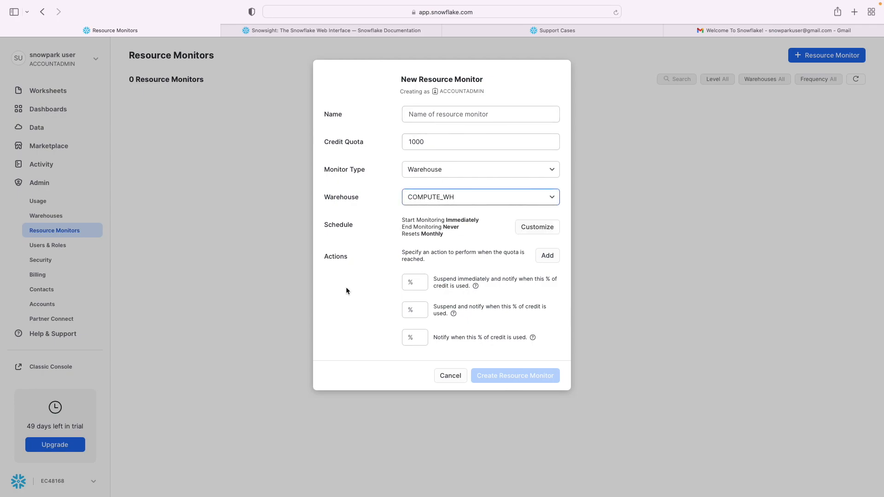
# - Set the quota actions to suspend immediately at 90%, suspend and notify at 80%, and notify at 50% of credits used
pyautogui.click(415, 283)
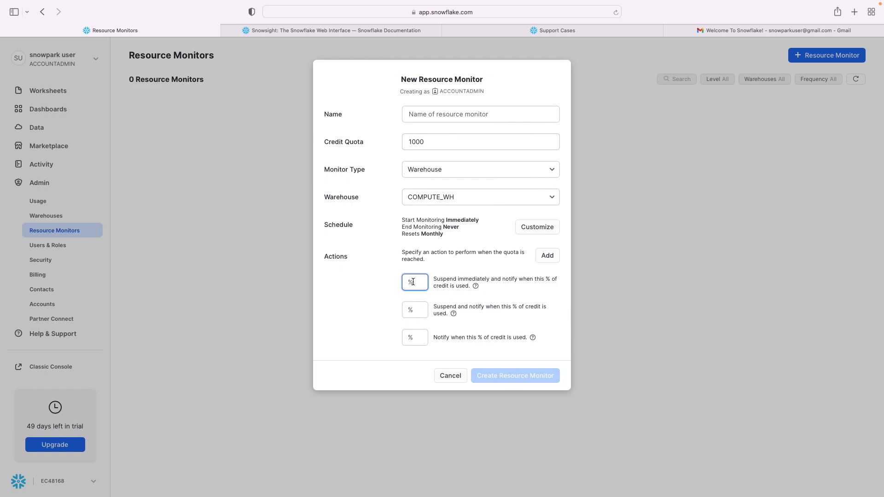
pyautogui.write('90')
pyautogui.click(448, 271)
pyautogui.moveTo(492, 281); pyautogui.dragTo(435, 280)
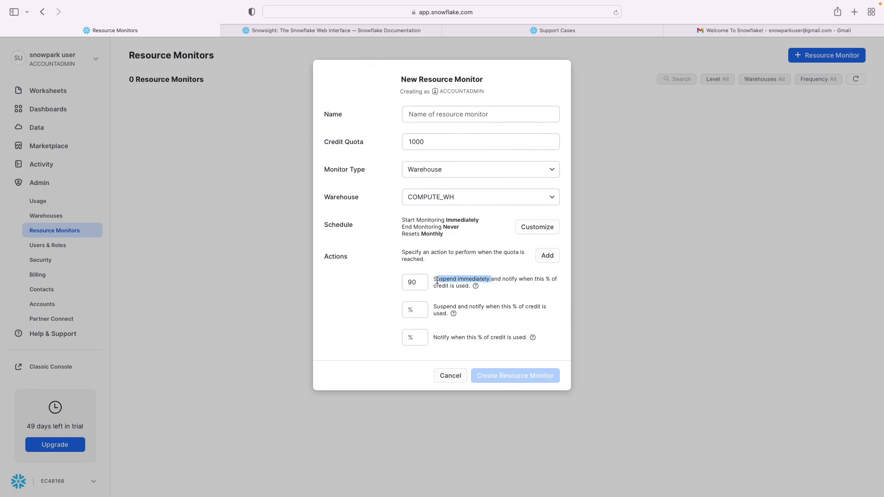
pyautogui.doubleClick(452, 306)
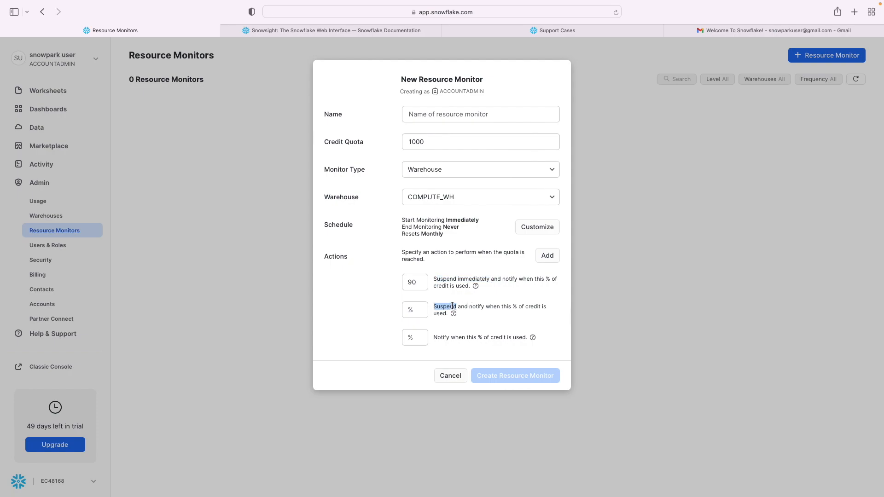
pyautogui.click(413, 307)
pyautogui.write('80')
pyautogui.click(413, 339)
pyautogui.write('50')
pyautogui.click(371, 325)
# - Name the resource monitor sample_RM and create it
pyautogui.click(458, 113)
pyautogui.write('sample_RM')
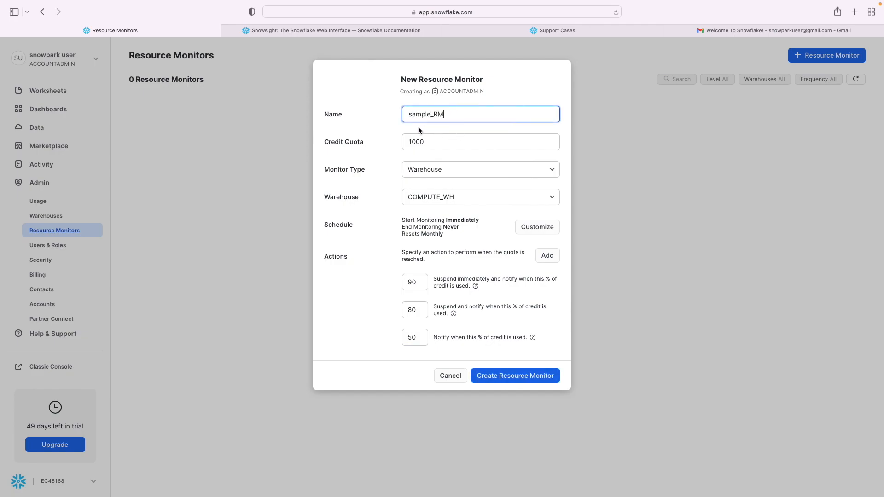
pyautogui.click(504, 381)
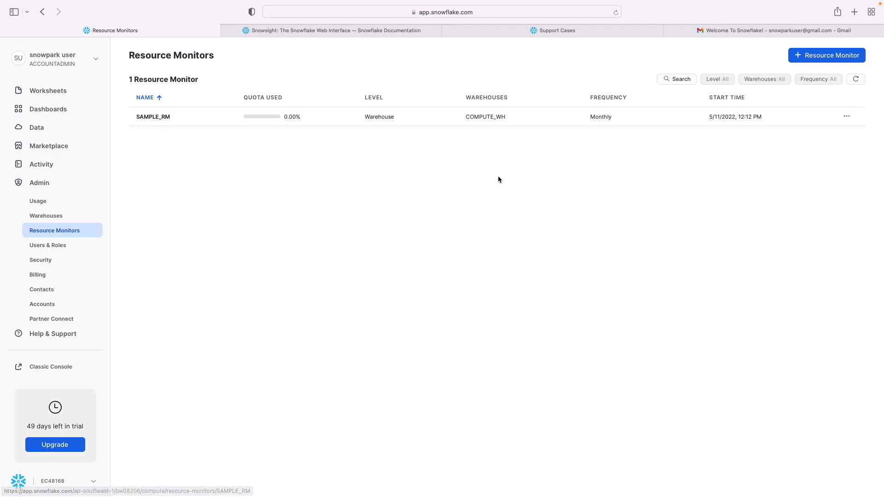
# - Drop the resource monitor SAMPLE_RM
pyautogui.click(849, 118)
pyautogui.click(847, 152)
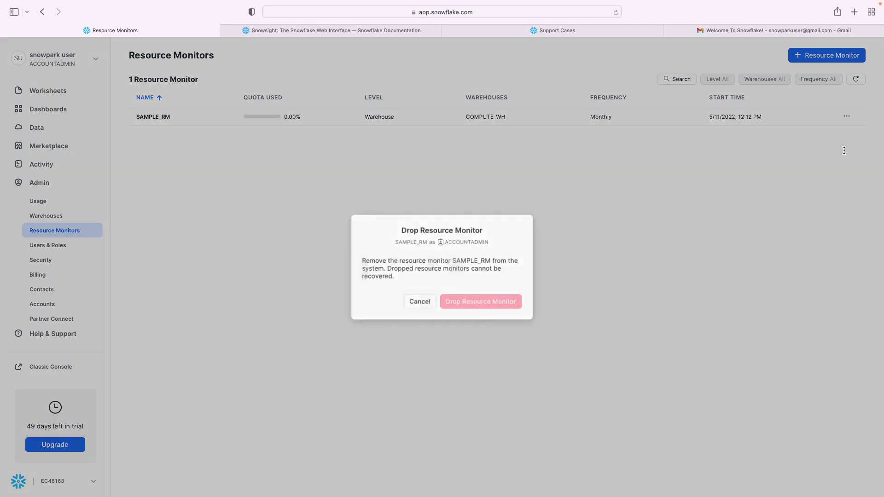
pyautogui.click(469, 302)
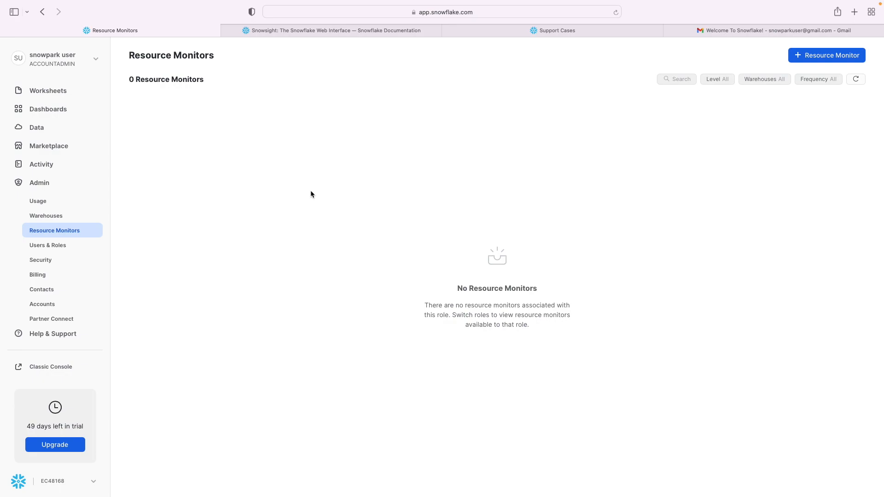
# - View the account's users and examine the management actions available for the enabled user
pyautogui.click(62, 253)
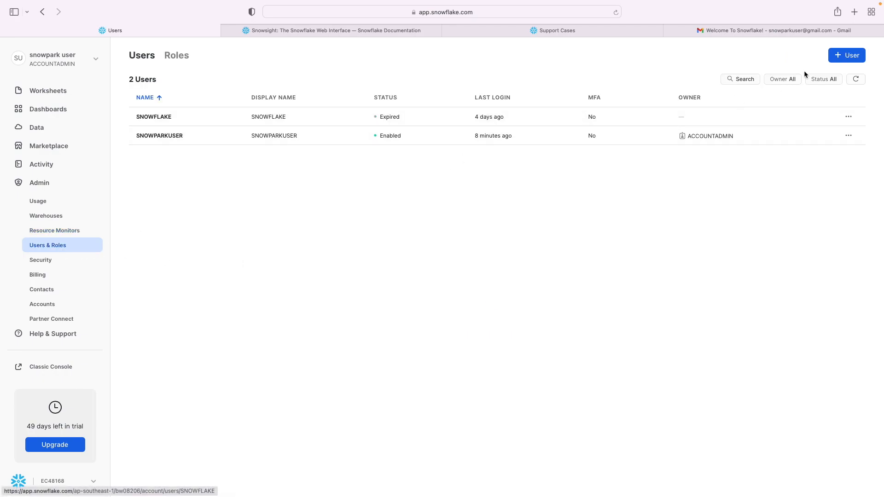
pyautogui.click(848, 135)
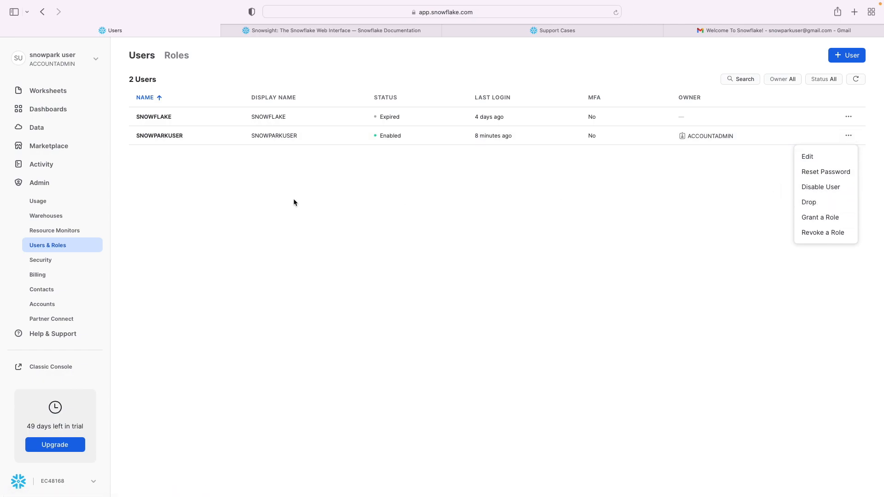
# - Examine the roles that can be granted to the enabled user, then close the grant form without granting one
pyautogui.click(60, 249)
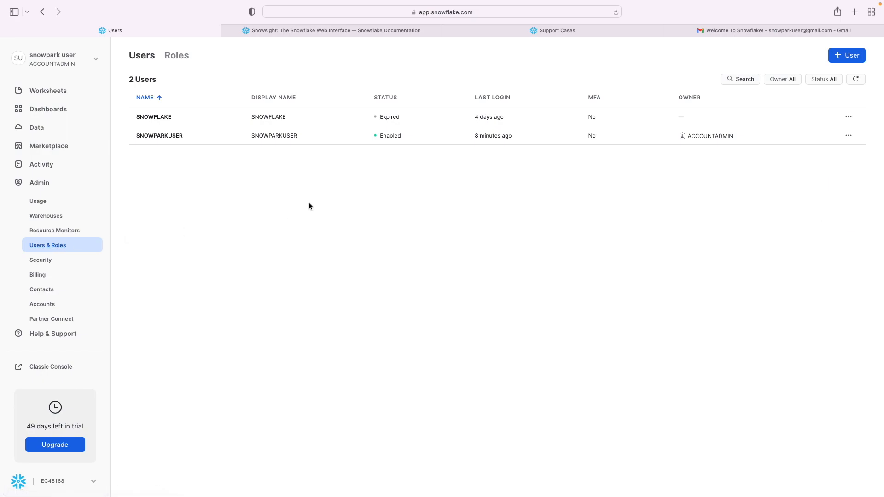
pyautogui.click(849, 136)
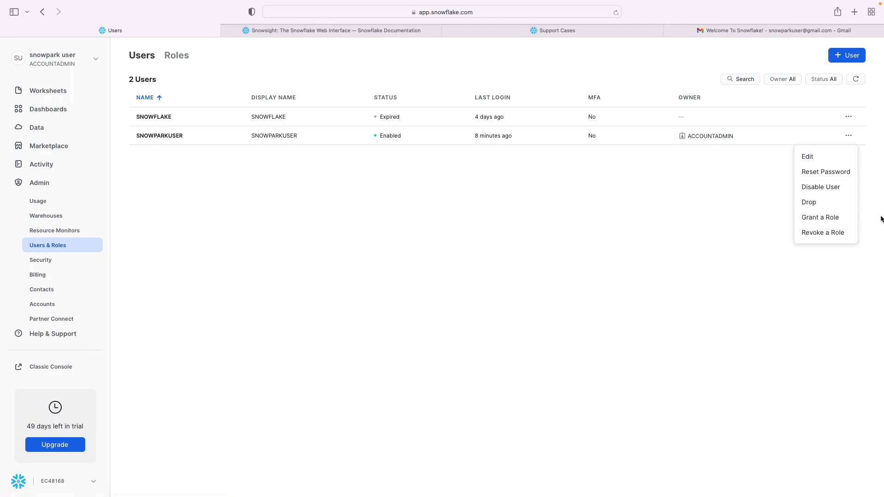
pyautogui.click(836, 222)
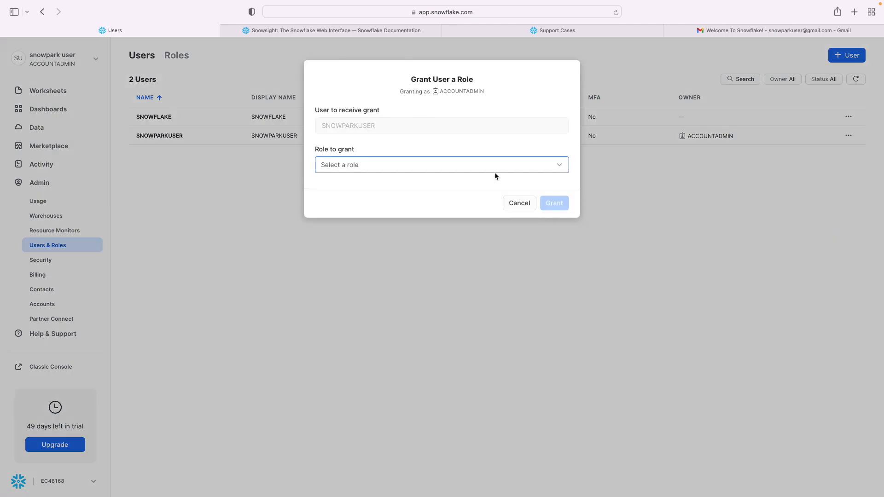
pyautogui.click(523, 167)
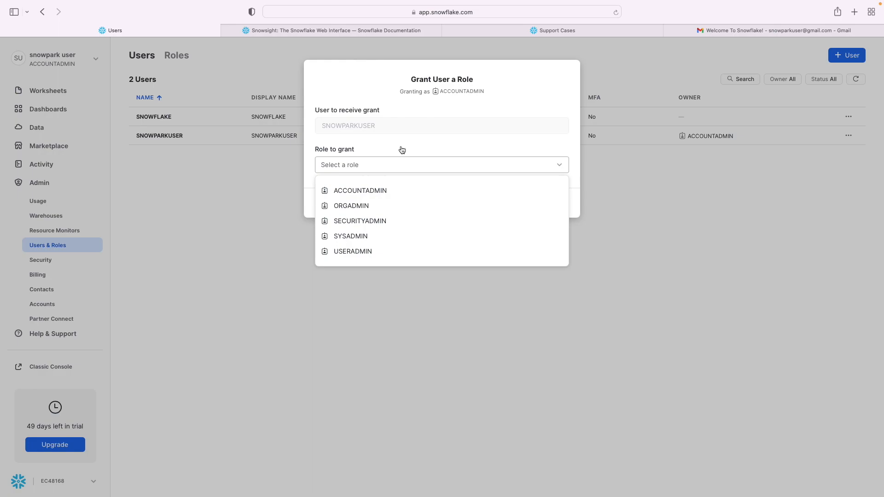
pyautogui.click(673, 220)
pyautogui.click(612, 236)
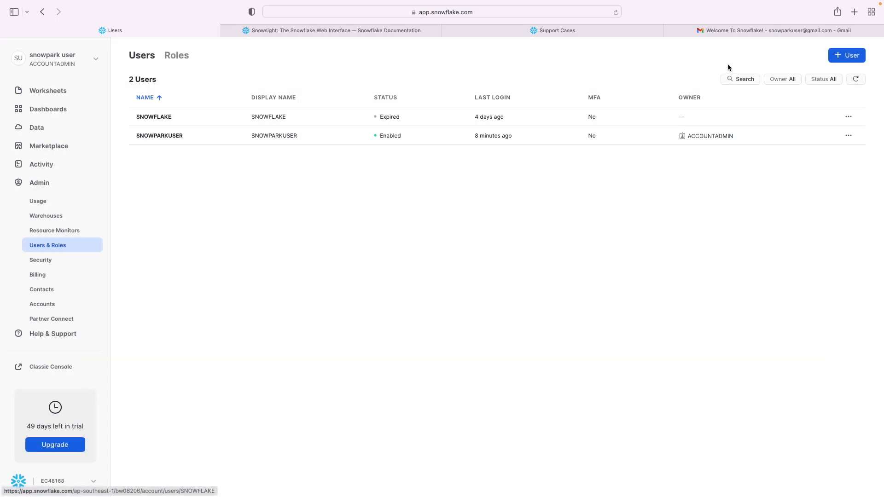
# - Examine the new user form, including its advanced options and the default warehouse and role choices, then cancel it
pyautogui.click(846, 55)
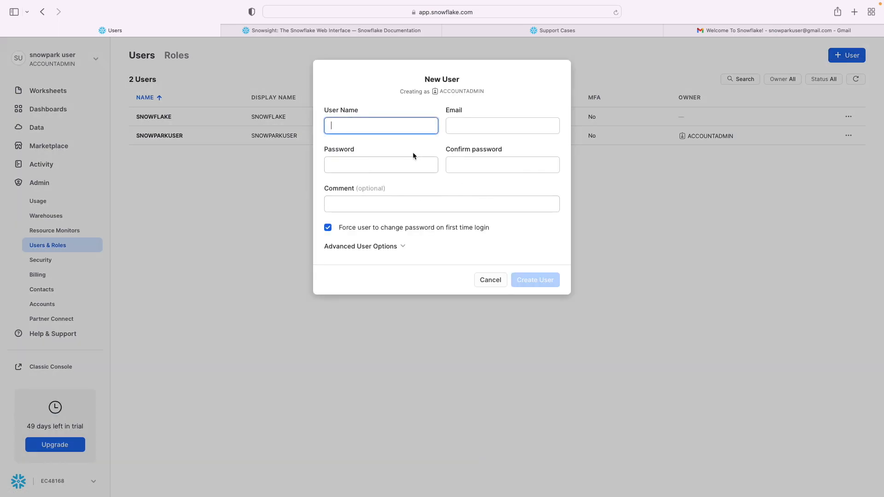
pyautogui.click(373, 164)
pyautogui.click(501, 164)
pyautogui.click(384, 124)
pyautogui.click(380, 246)
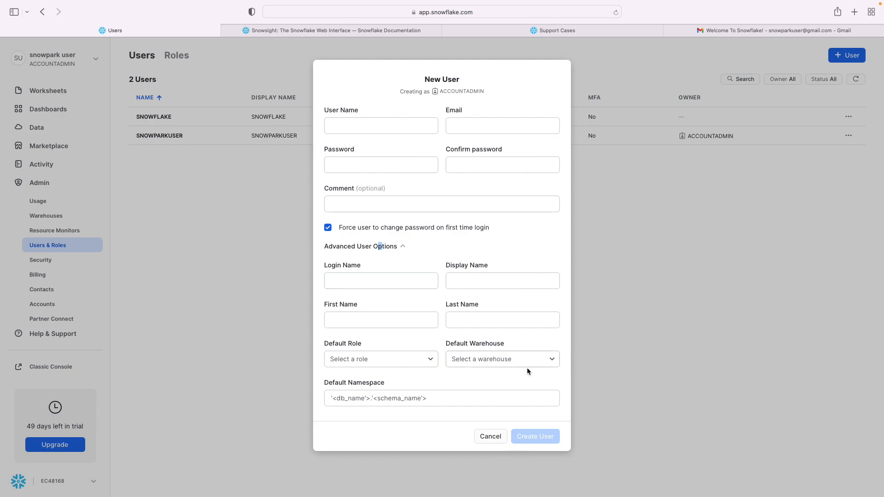
pyautogui.click(508, 358)
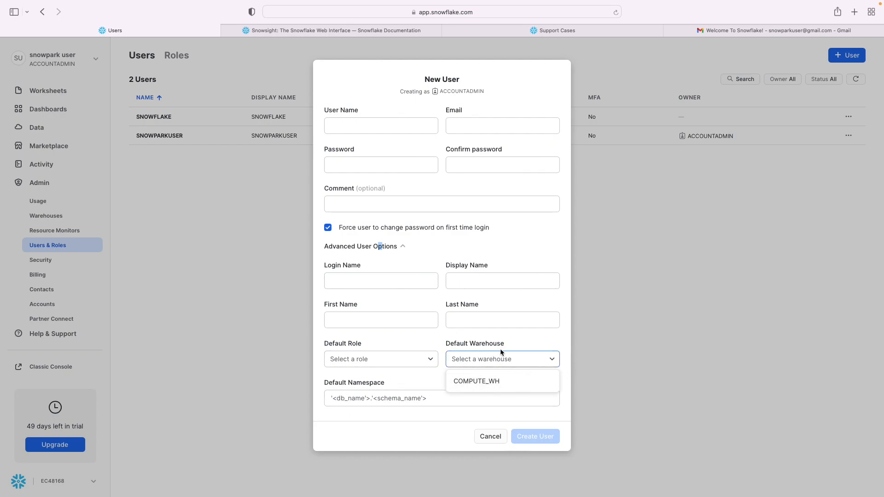
pyautogui.click(415, 361)
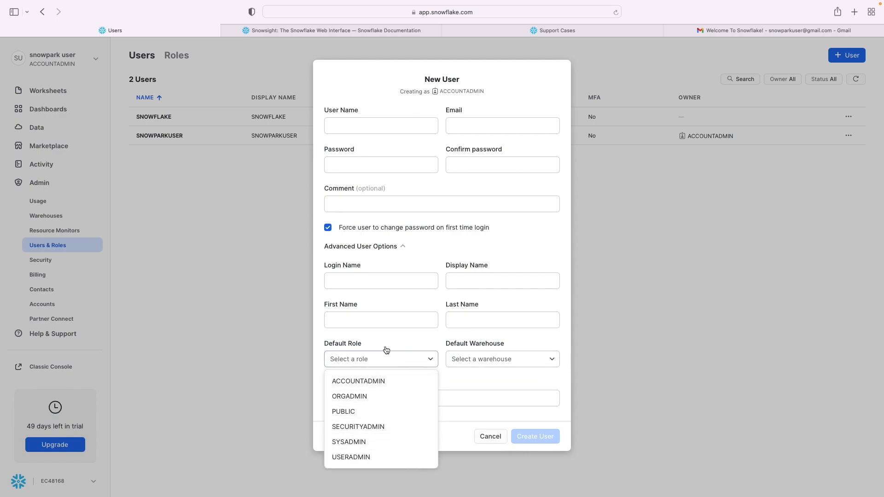
pyautogui.click(386, 338)
pyautogui.click(494, 439)
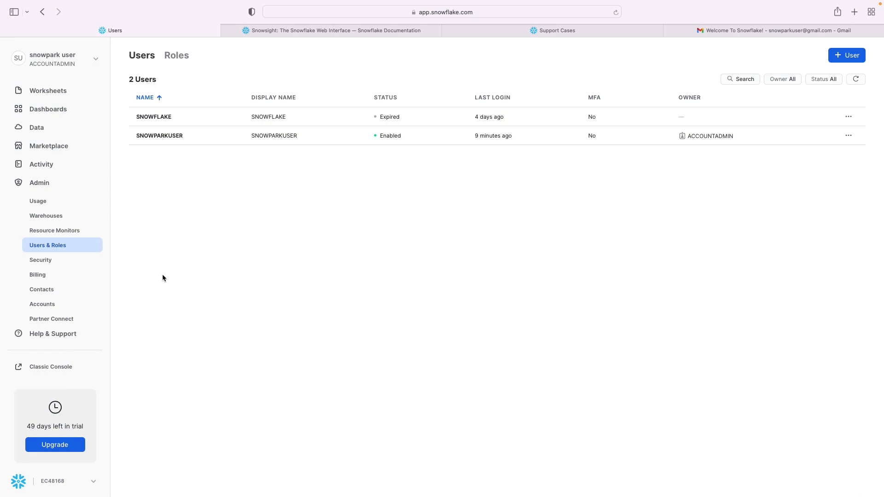
# - Draft a new network policy named default with 192.0.5.36 as an allowed IP address
pyautogui.click(62, 263)
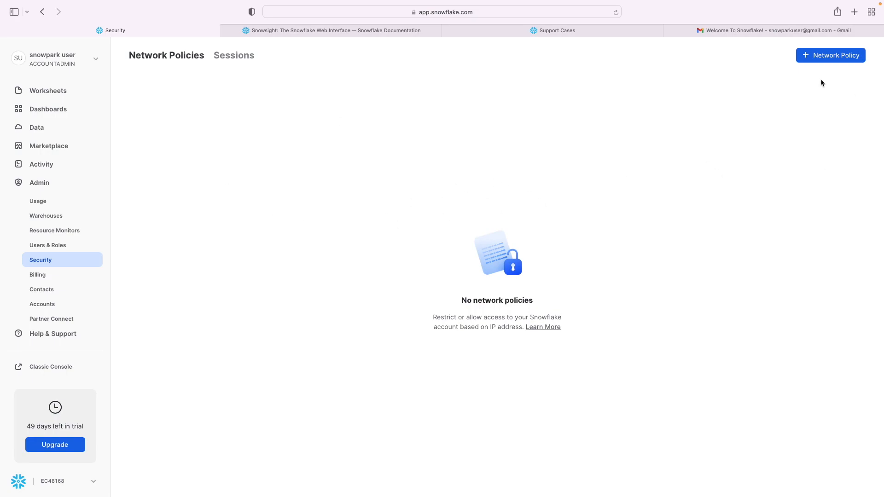
pyautogui.click(822, 58)
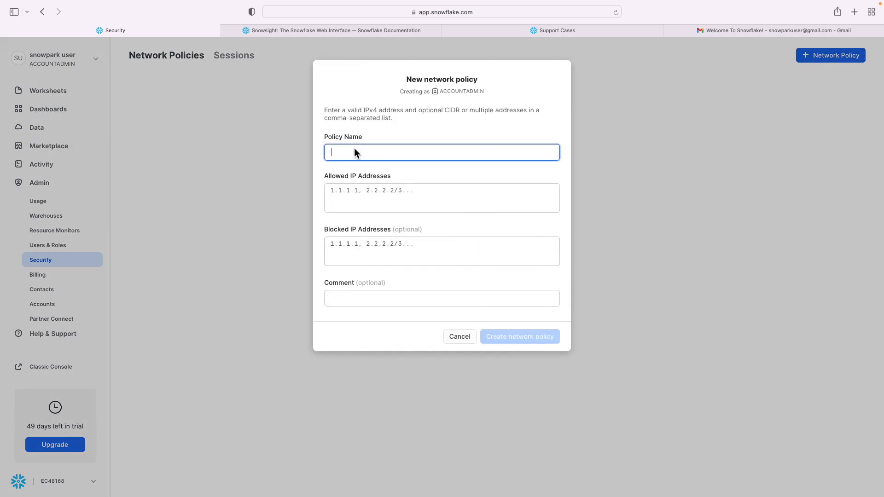
pyautogui.write('default')
pyautogui.click(360, 203)
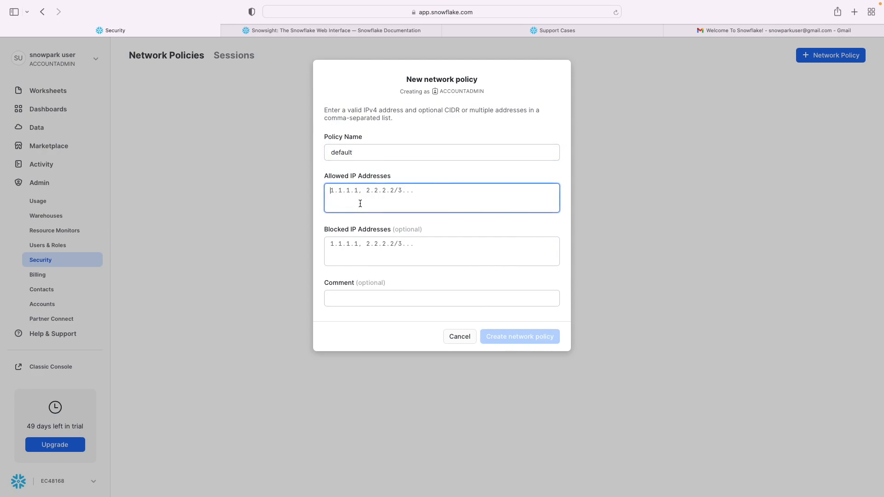
pyautogui.write('192')
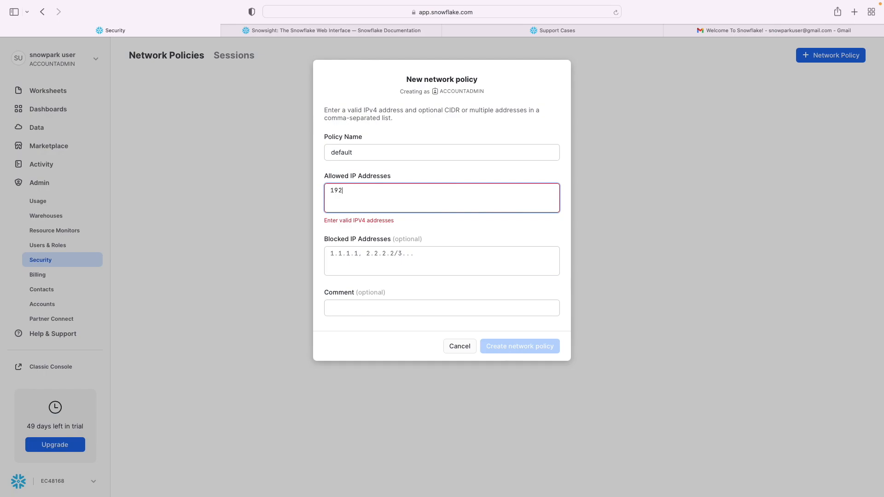
pyautogui.write('.0.5.36')
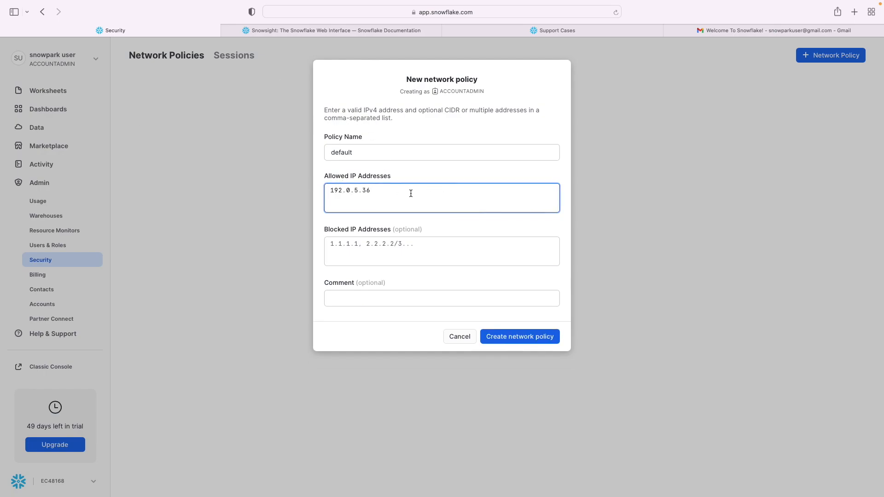
# - Move 192.0.5.36 from the allowed to the blocked IP addresses, then discard the draft network policy
pyautogui.press('super+a')
pyautogui.press('super+c')
pyautogui.press('BackSpace')
pyautogui.click(362, 240)
pyautogui.press('super+v')
pyautogui.moveTo(381, 245); pyautogui.dragTo(286, 239)
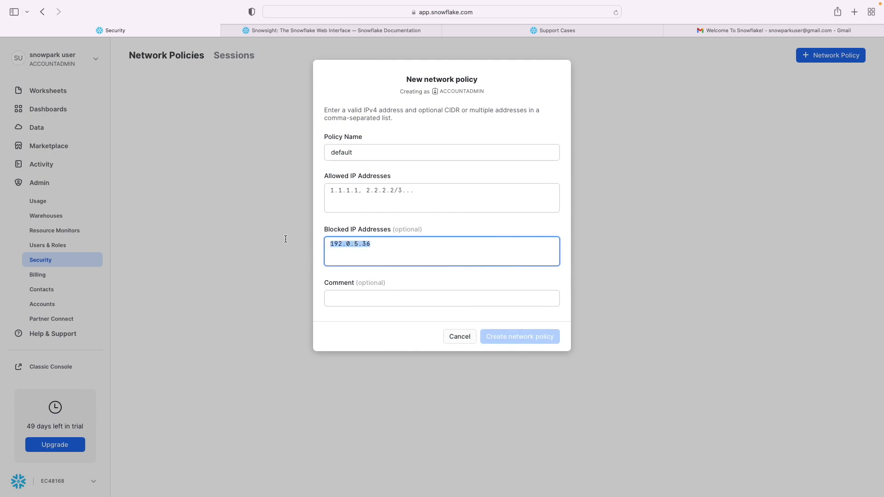
pyautogui.click(397, 247)
pyautogui.click(352, 199)
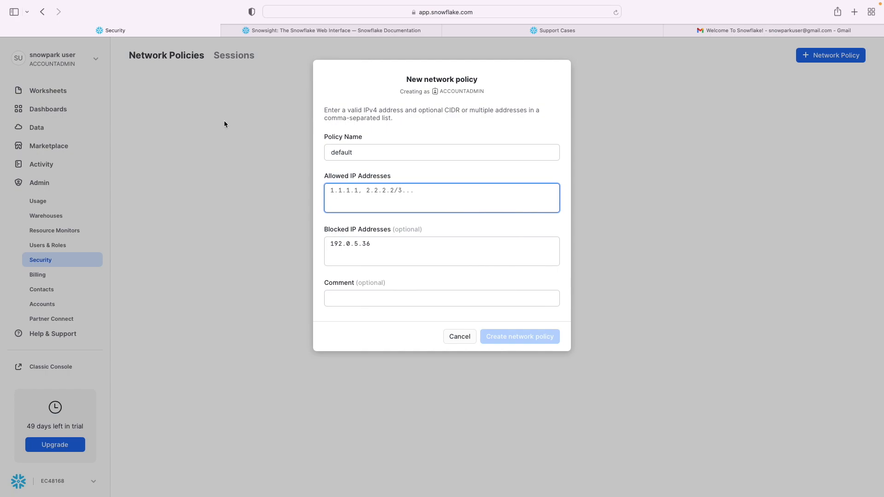
pyautogui.click(459, 337)
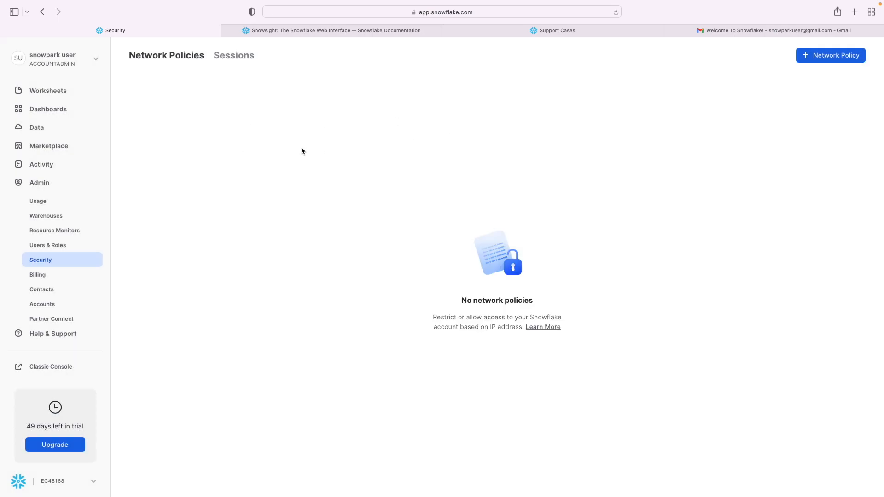
# - Review the account's open sessions, including each session's client network address and authentication method
pyautogui.click(234, 56)
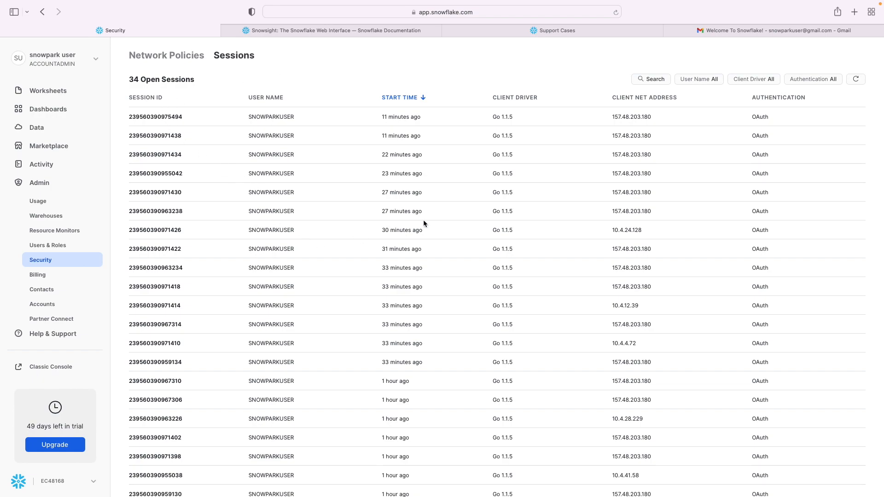
pyautogui.scroll(-6, 243, 214)
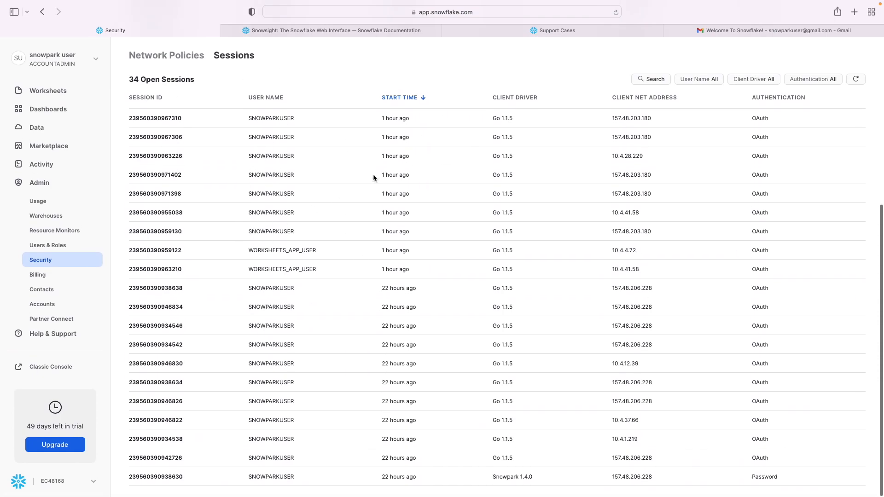
pyautogui.scroll(6, 304, 220)
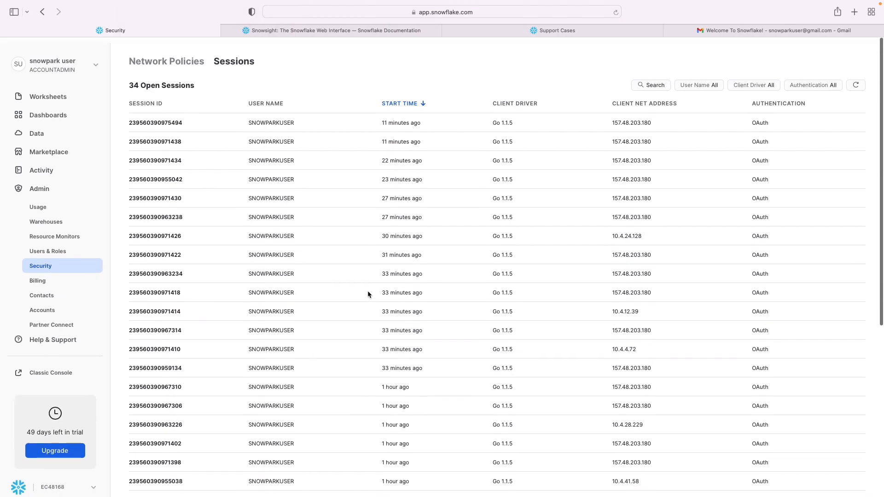
pyautogui.scroll(-5, 364, 369)
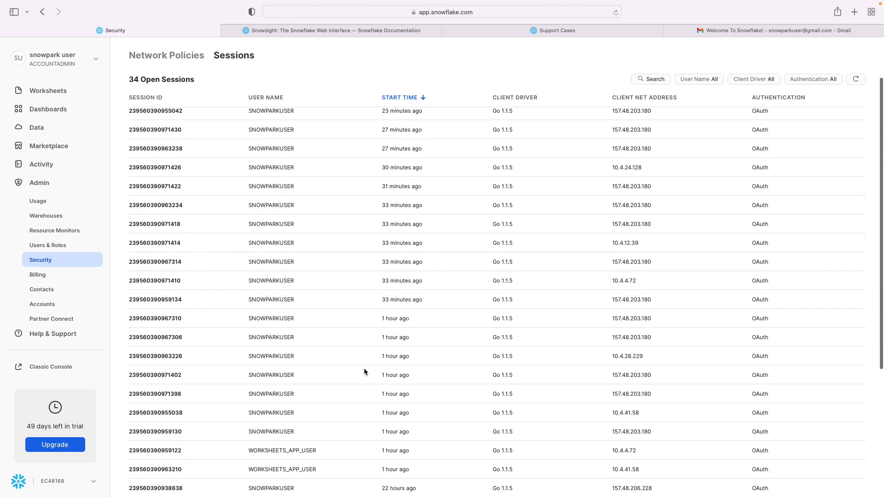
pyautogui.scroll(6, 363, 368)
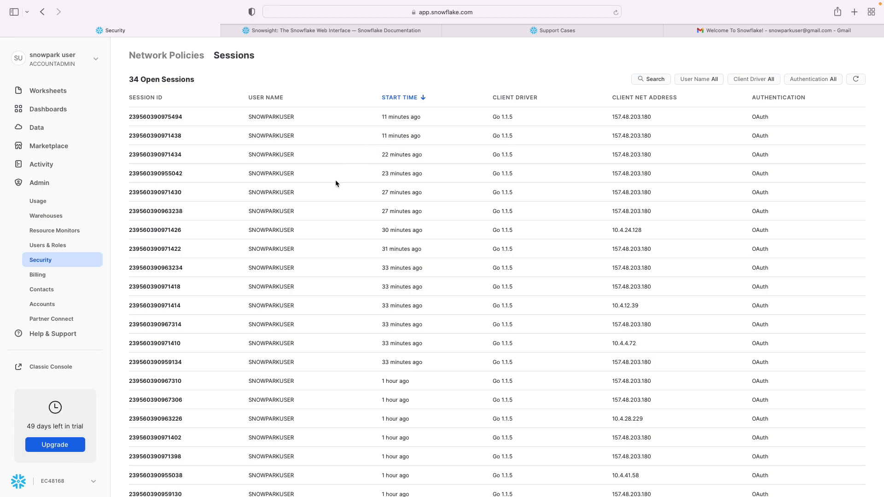
pyautogui.moveTo(660, 116); pyautogui.dragTo(609, 116)
pyautogui.moveTo(777, 117); pyautogui.dragTo(742, 118)
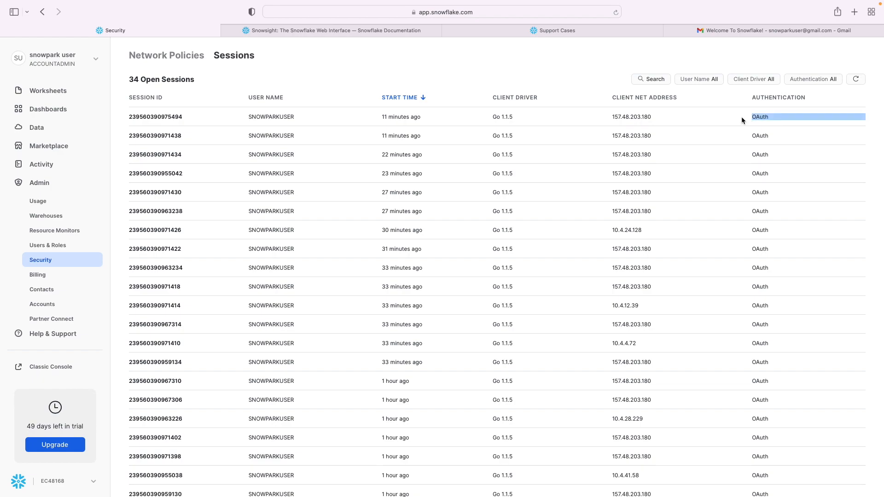
# - View the admin pages for billing, organization notification contacts, and accounts
pyautogui.click(55, 276)
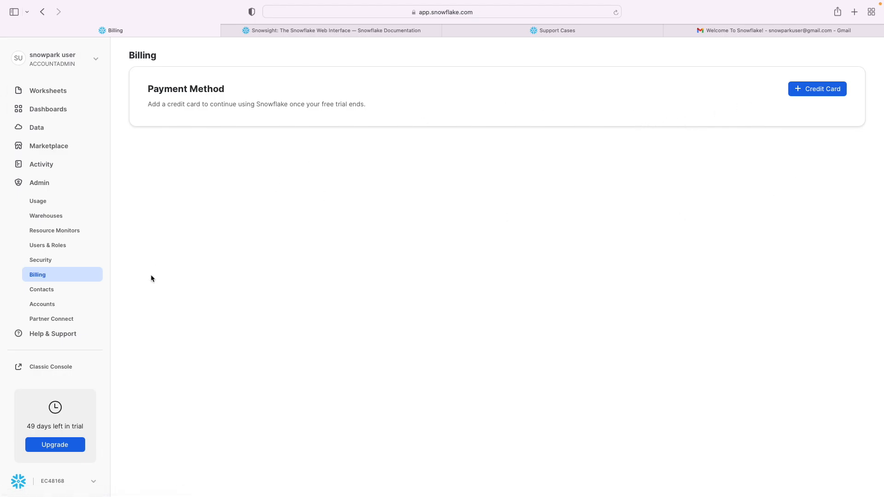
pyautogui.click(41, 289)
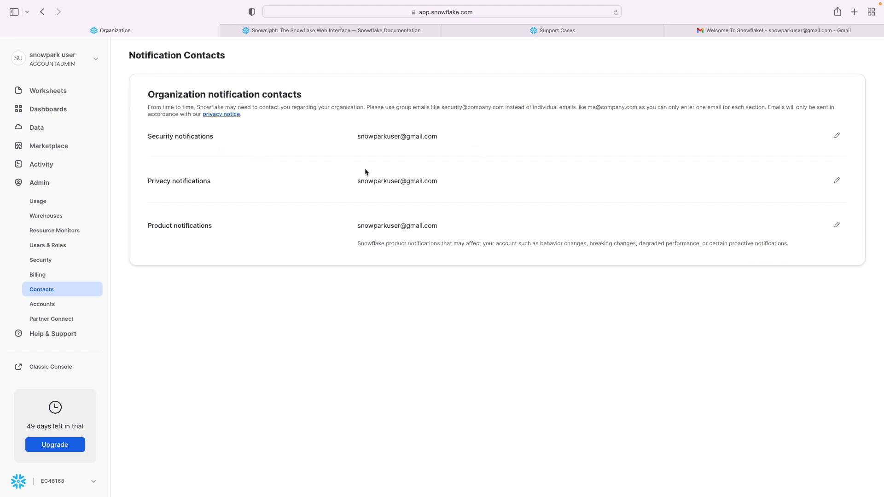
pyautogui.click(56, 305)
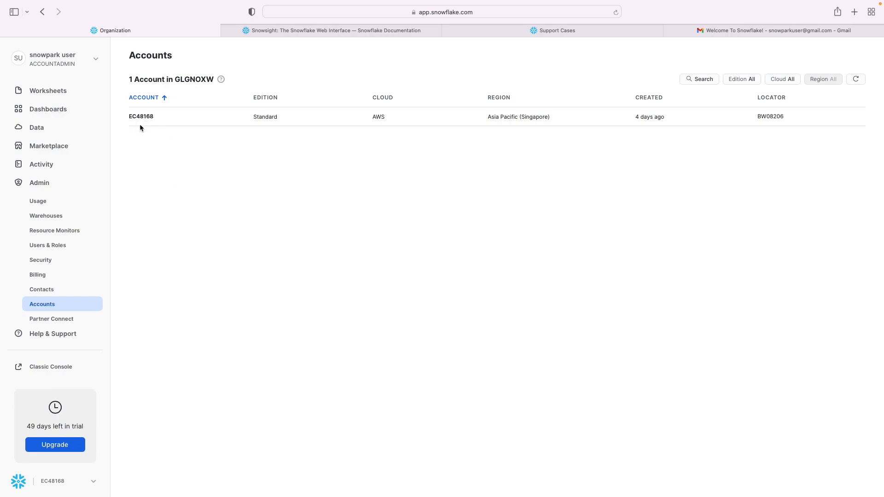
pyautogui.moveTo(160, 119)
# - Browse the Partner Connect offerings in the CI/CD, Data Integration, and Business Intelligence categories
pyautogui.click(79, 322)
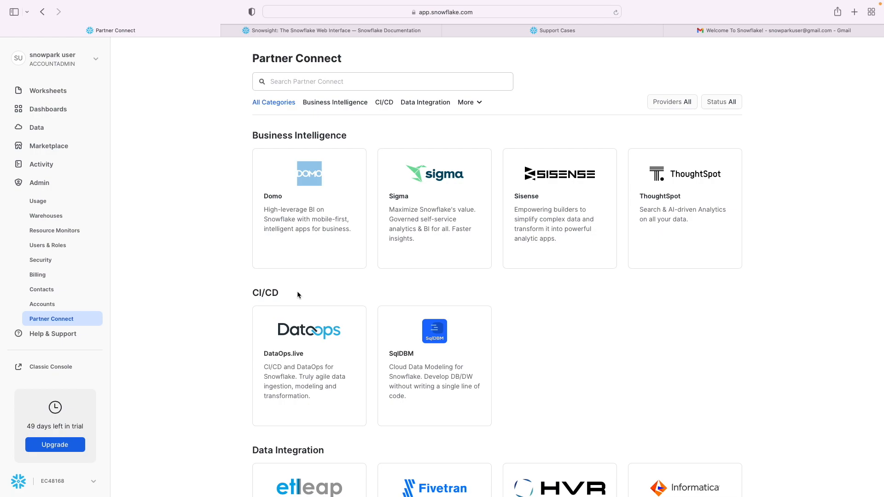
pyautogui.click(391, 103)
pyautogui.click(430, 103)
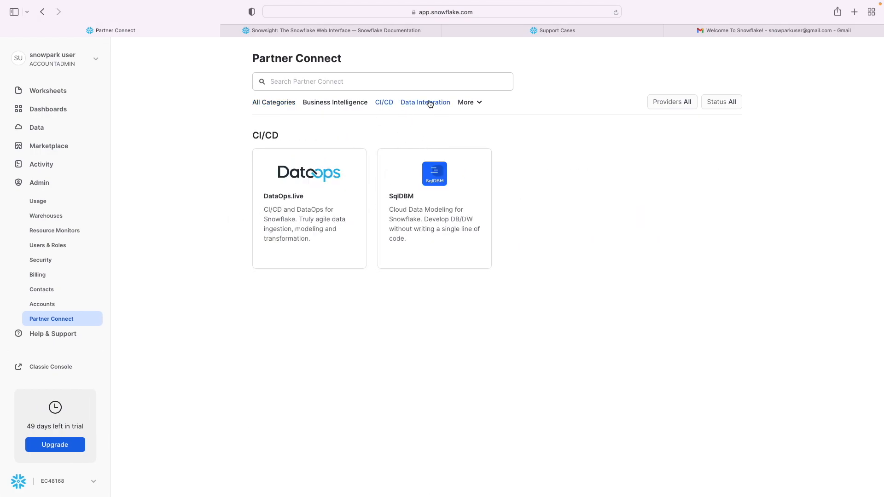
pyautogui.click(326, 105)
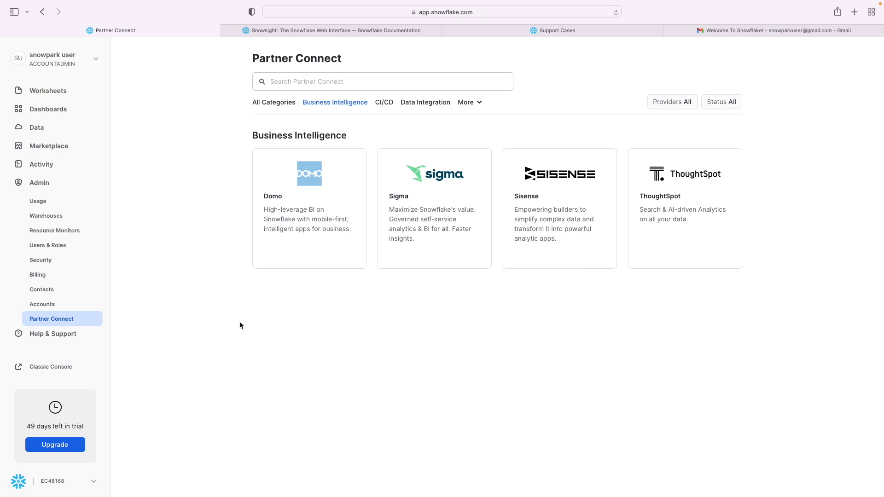
# - Look through the Learn resources and the Support Cases page under Help & Support
pyautogui.click(296, 222)
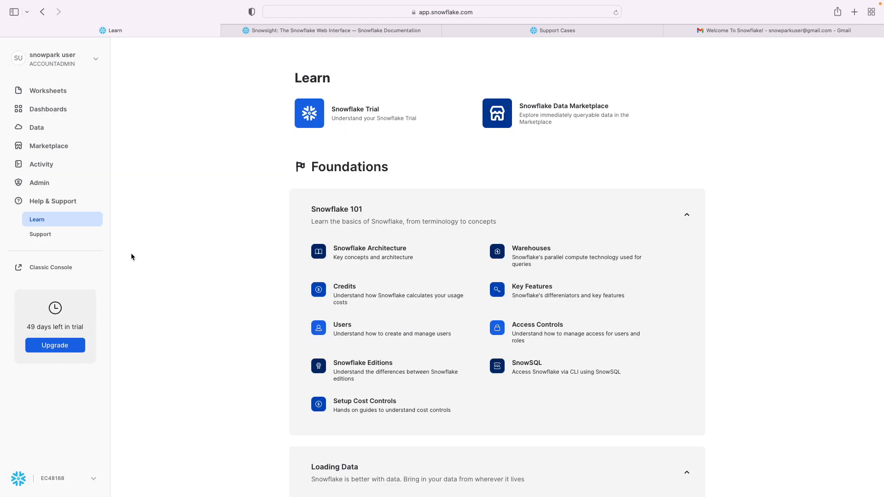
pyautogui.click(52, 235)
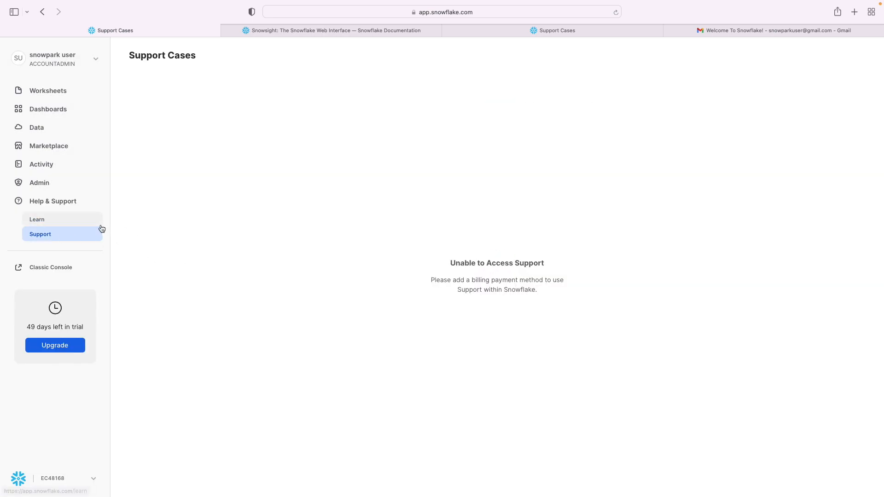
pyautogui.click(53, 220)
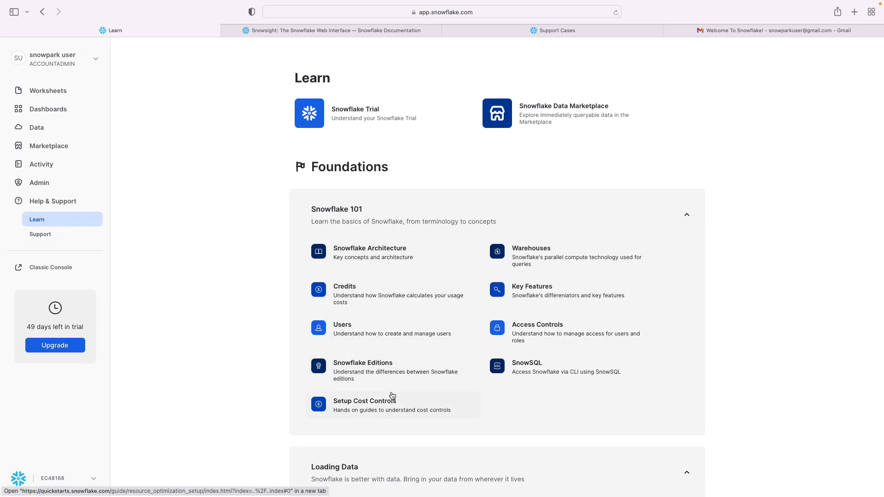
pyautogui.scroll(-5, 225, 362)
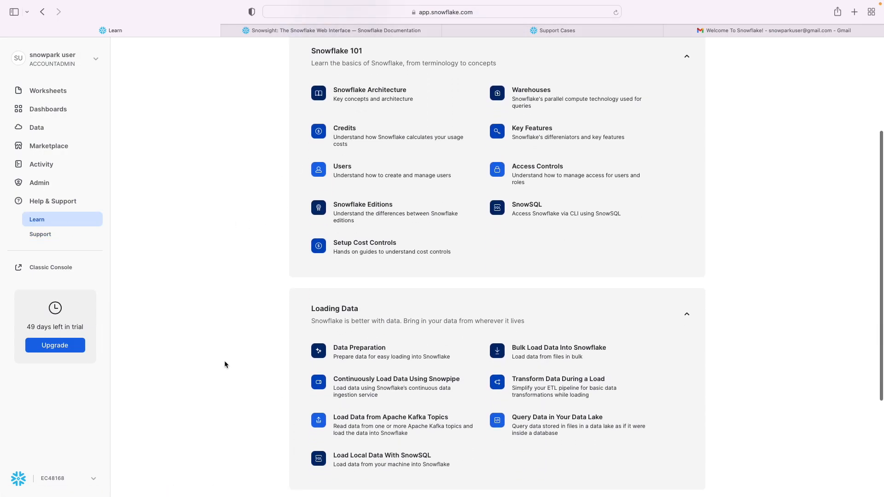
pyautogui.scroll(5, 224, 361)
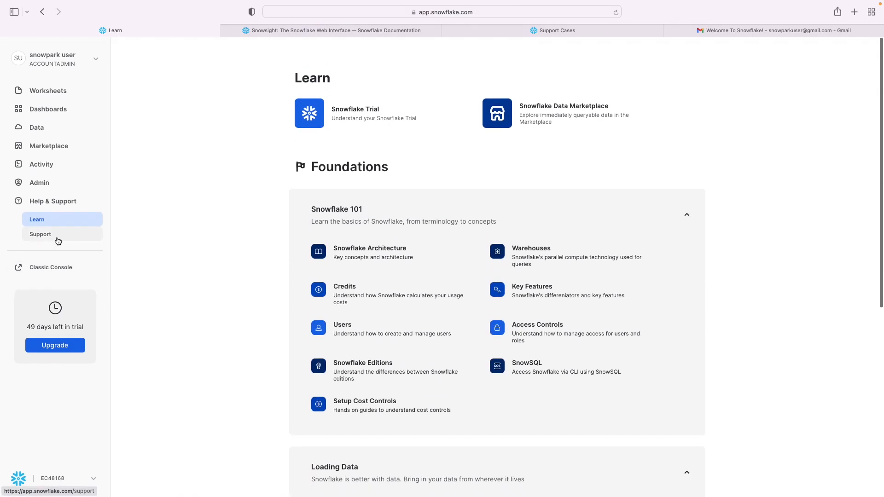
pyautogui.click(56, 237)
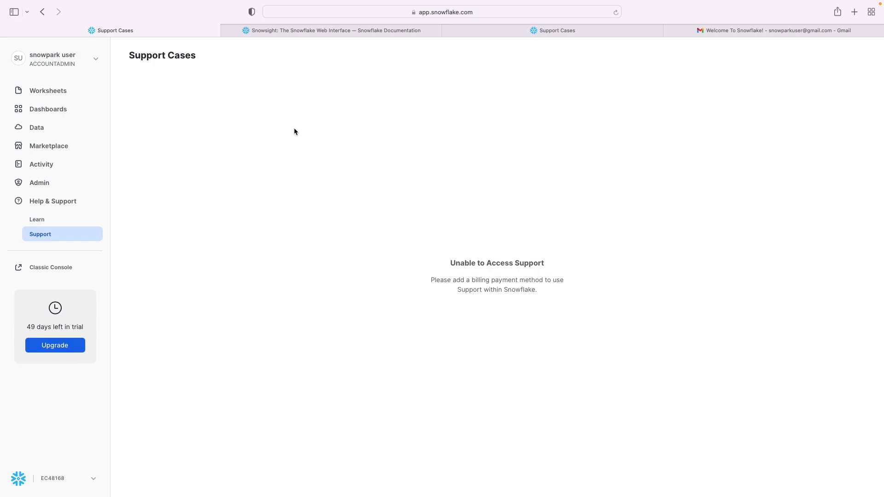
# - Show the signed-in user's account options for roles, profile, documentation, and support
pyautogui.click(92, 59)
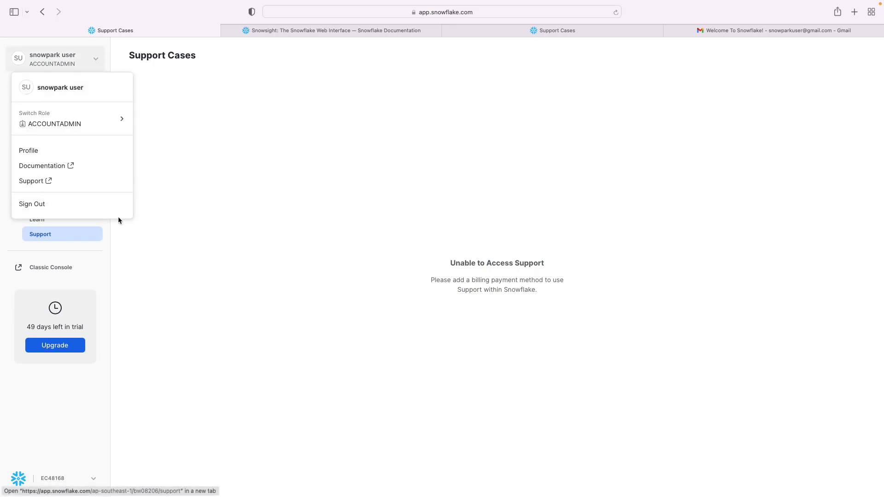